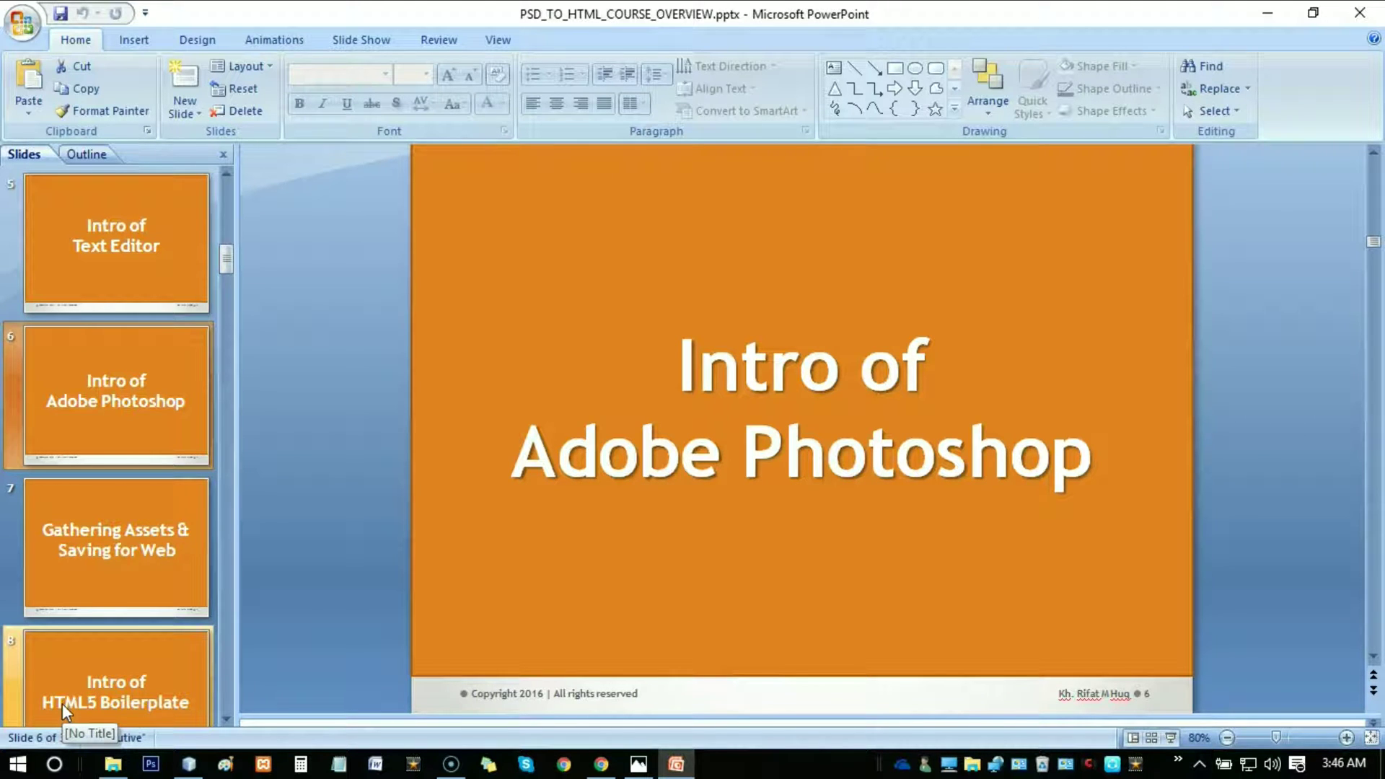
Step: Switch from the 'Intro of Adobe Photoshop' slide to Adobe's Photoshop CC page in Chrome
left_click(603, 621)
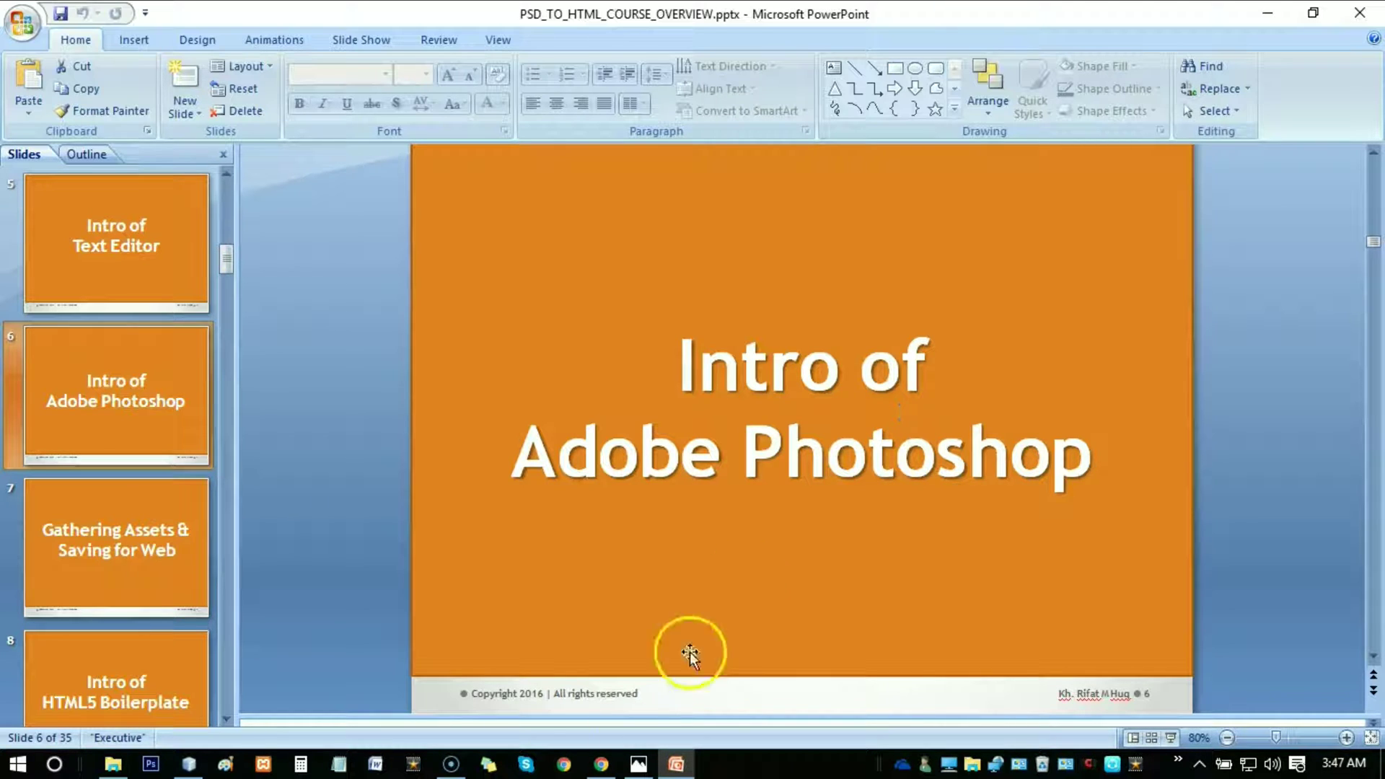
left_click(601, 764)
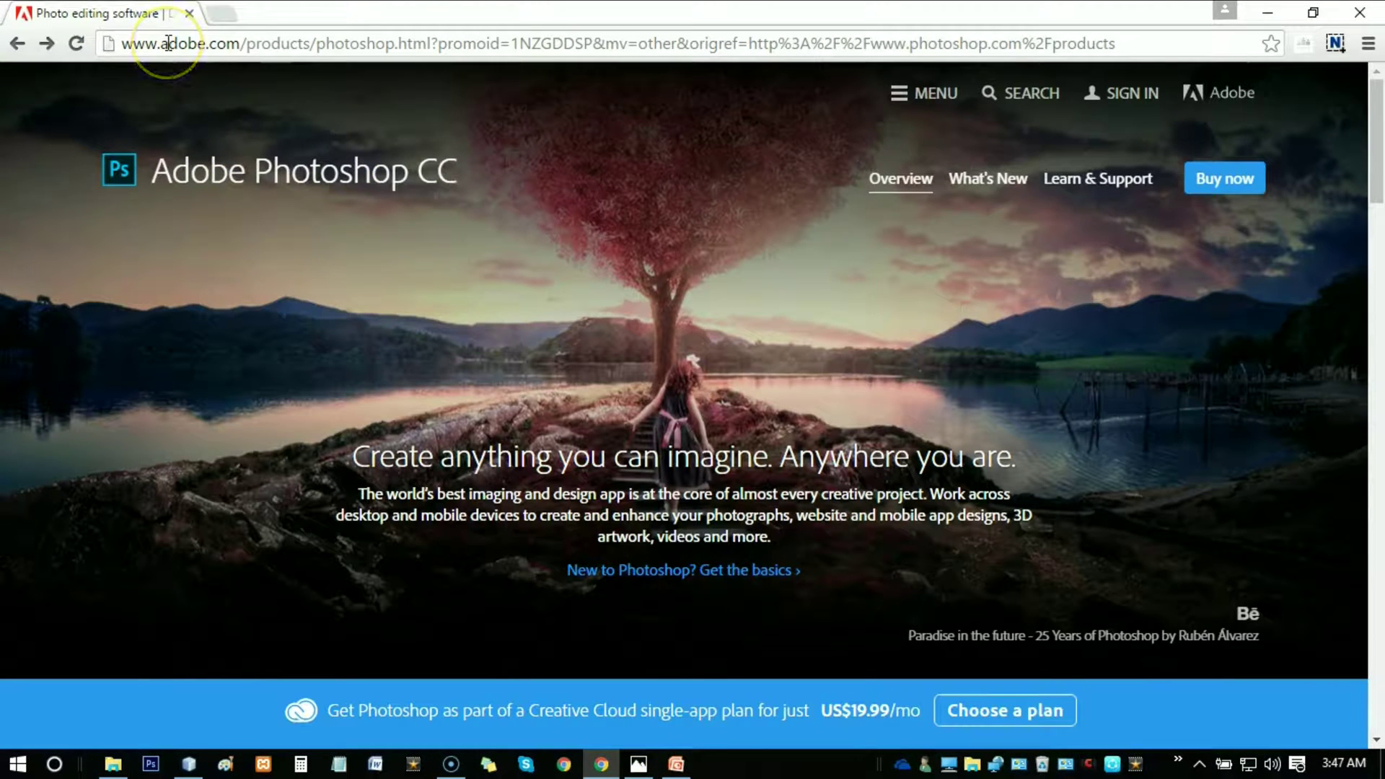
Step: Highlight 'CC' in the Adobe Photoshop CC page title, then switch to the bullsy psd folder
scroll(628, 344, "down", 3)
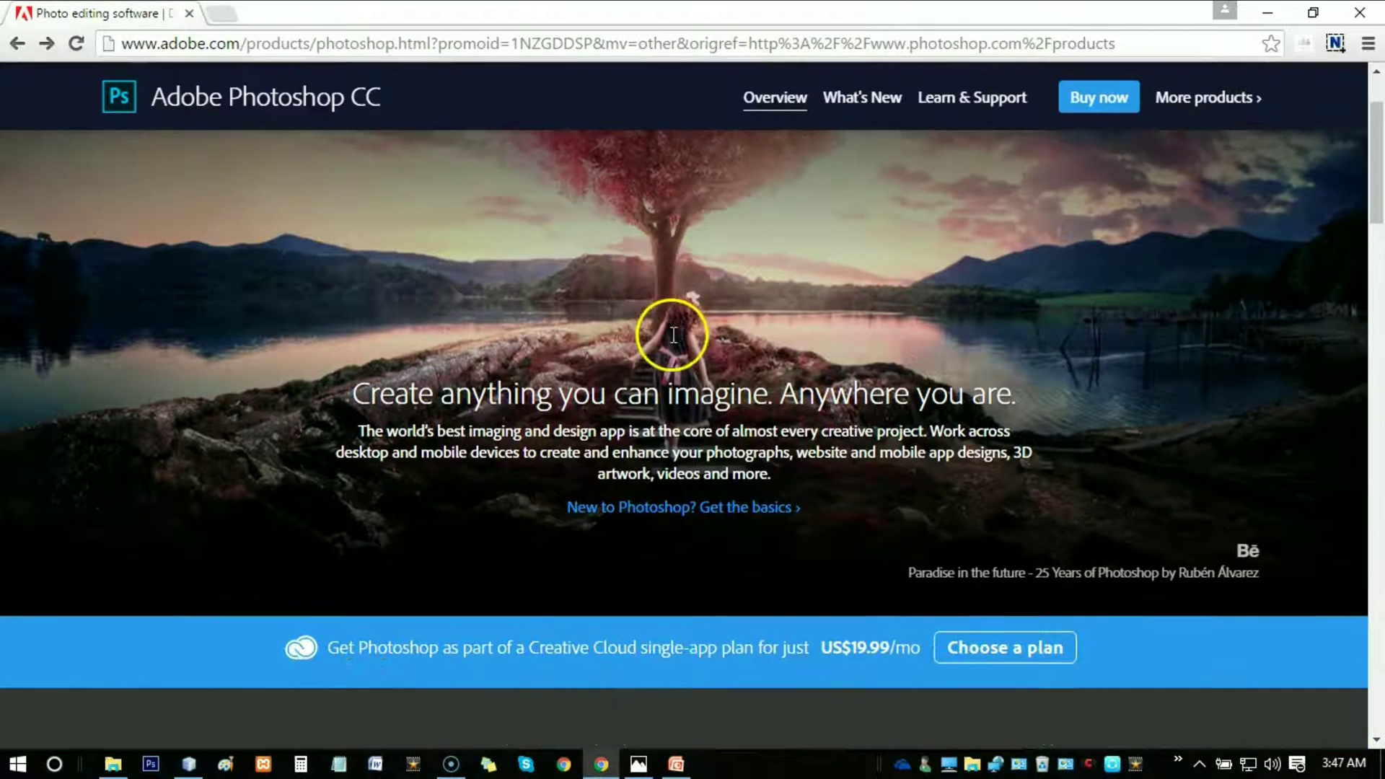
scroll(788, 365, "up", 3)
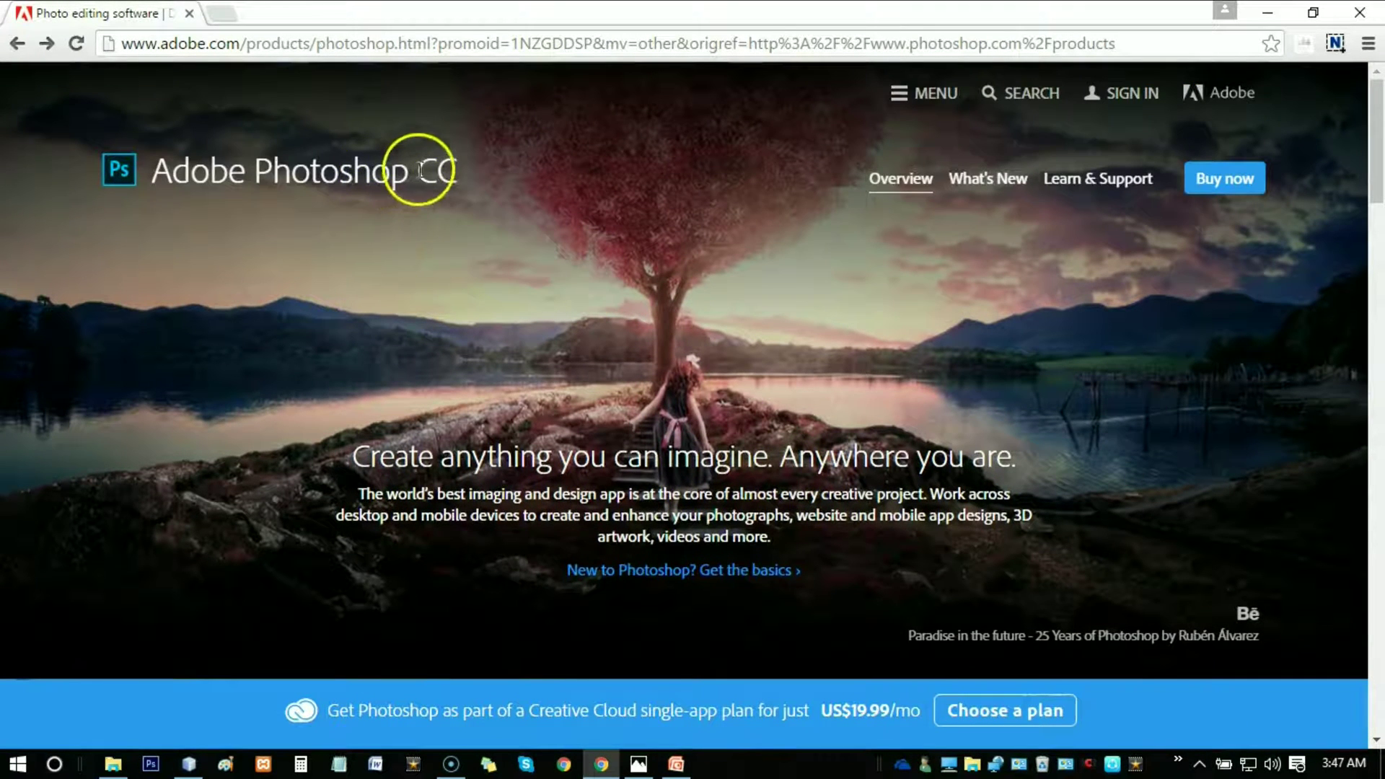
double_click(457, 170)
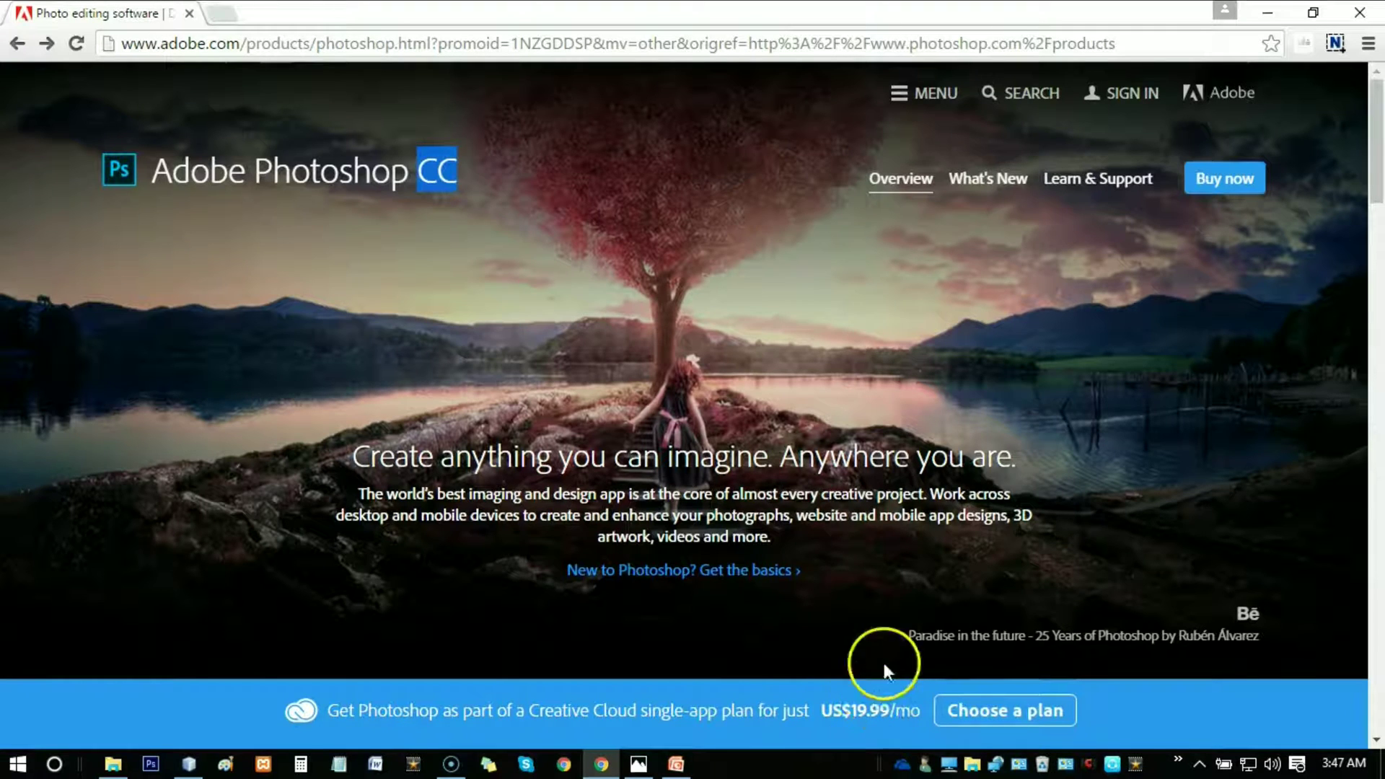
left_click(113, 764)
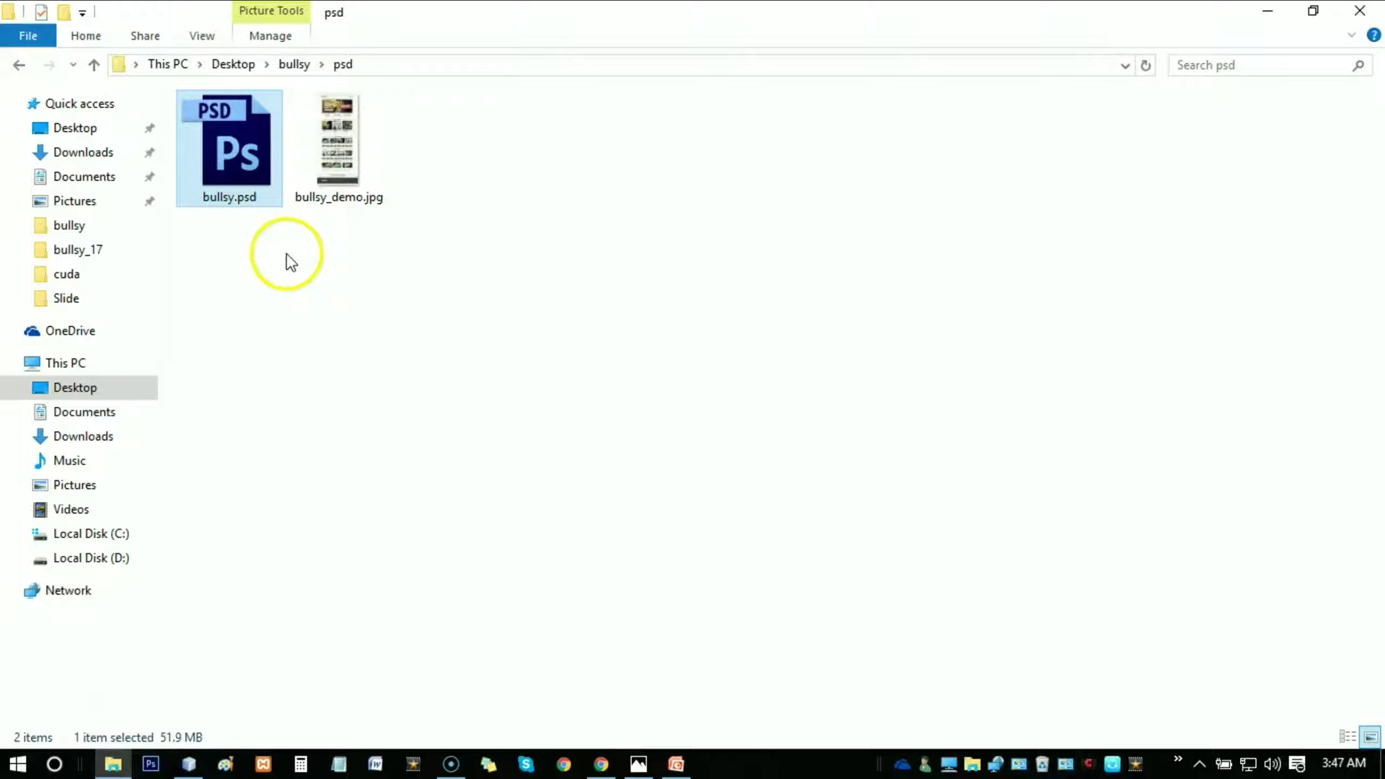
Step: Launch Photoshop CS6 from the taskbar and select bullsy.psd in the psd folder
left_click(152, 768)
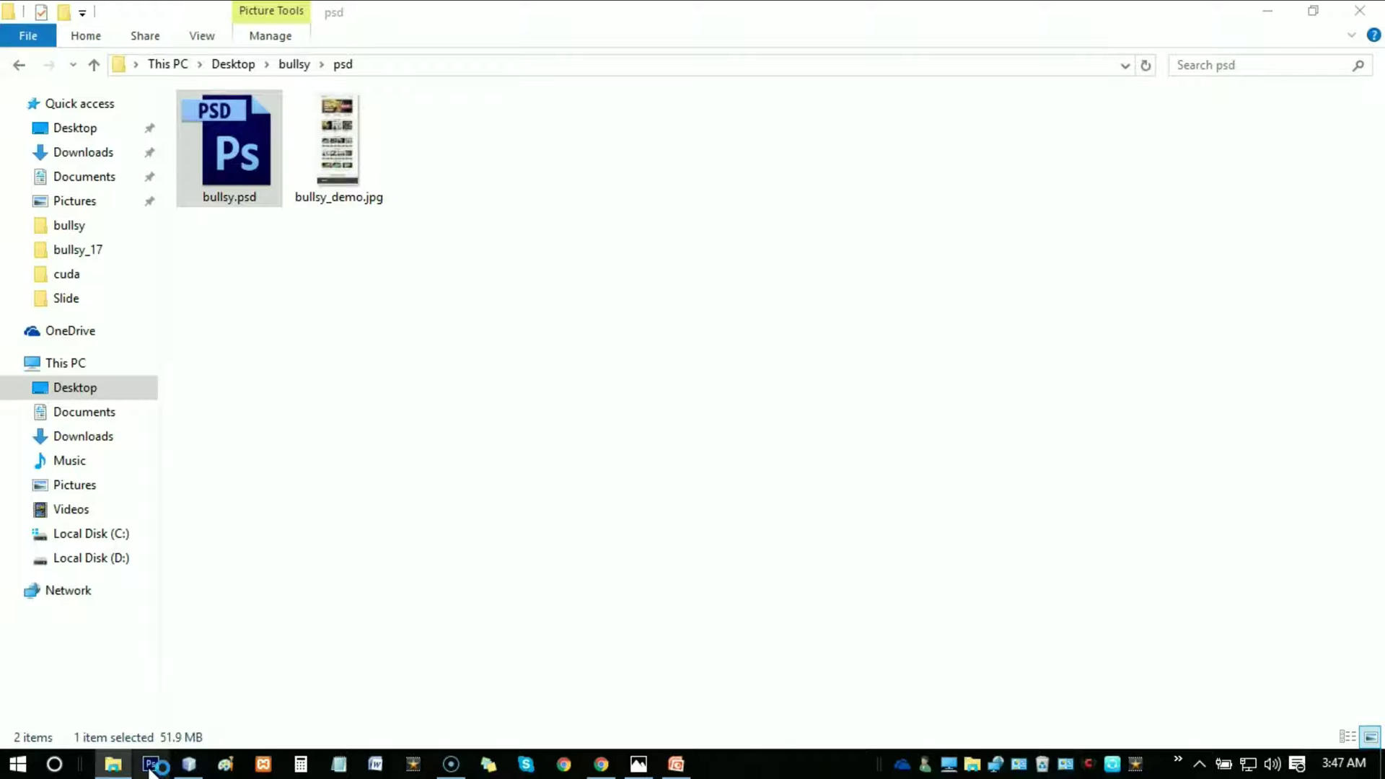
left_click(160, 770)
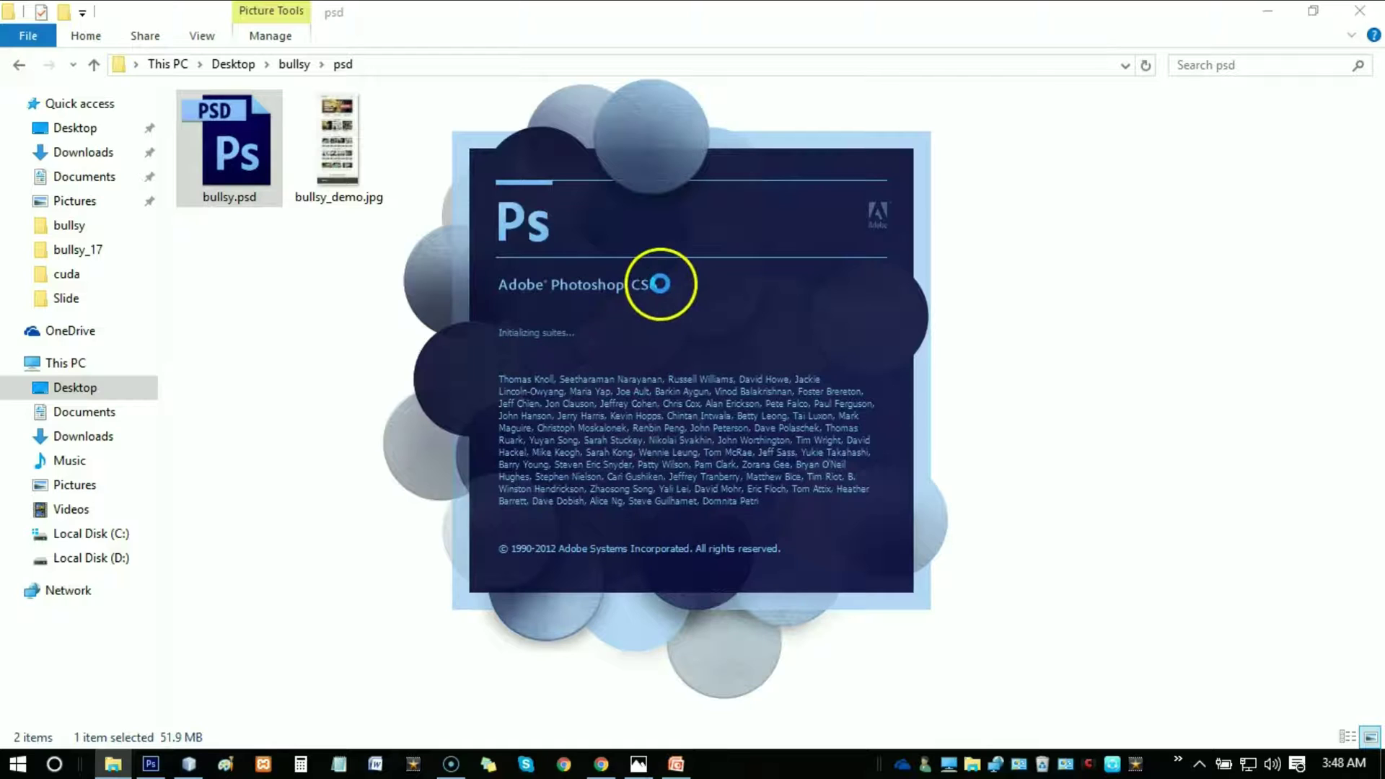
left_click(217, 130)
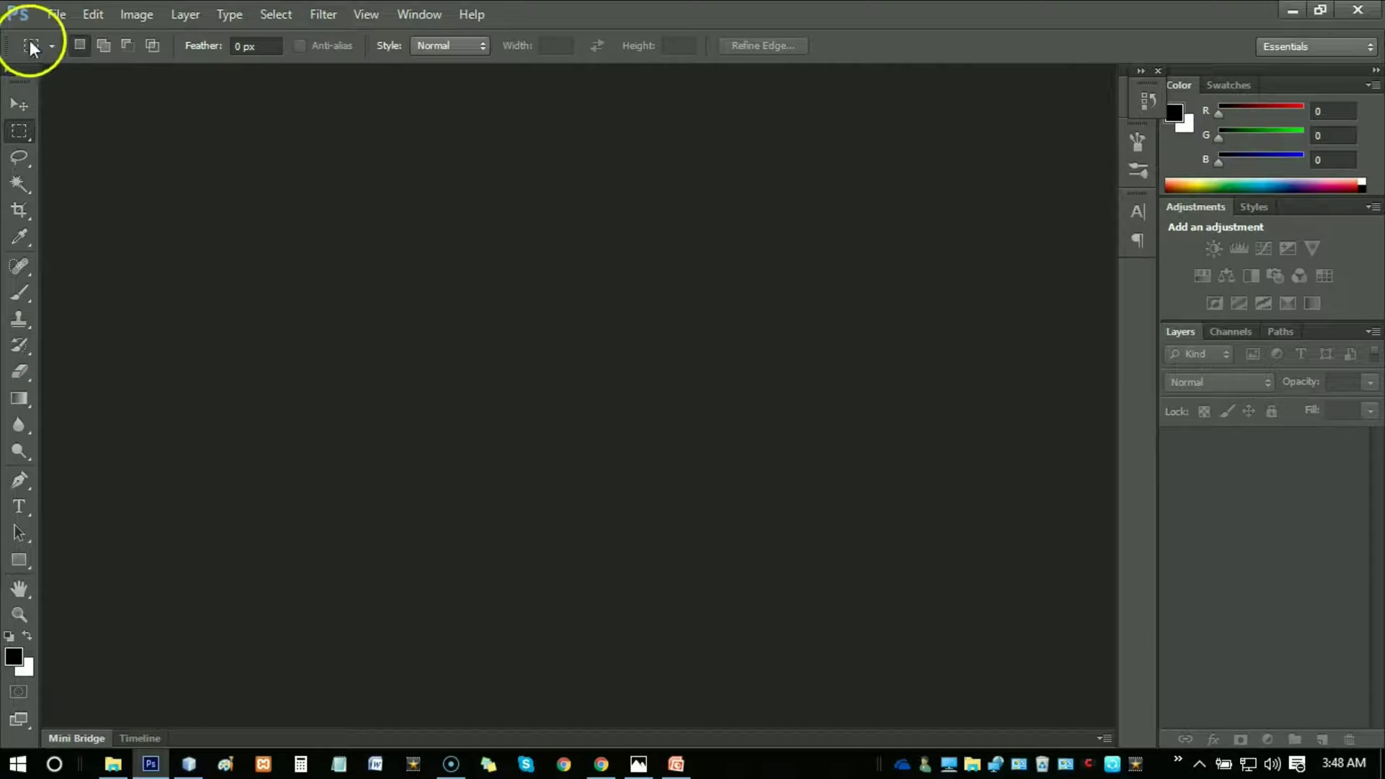
Step: Cycle through Marquee, Lasso, Magic Wand, Crop, Eyedropper, Spot Healing, Brush, Clone Stamp and History Brush, ending on Move
left_click(16, 101)
left_click(16, 132)
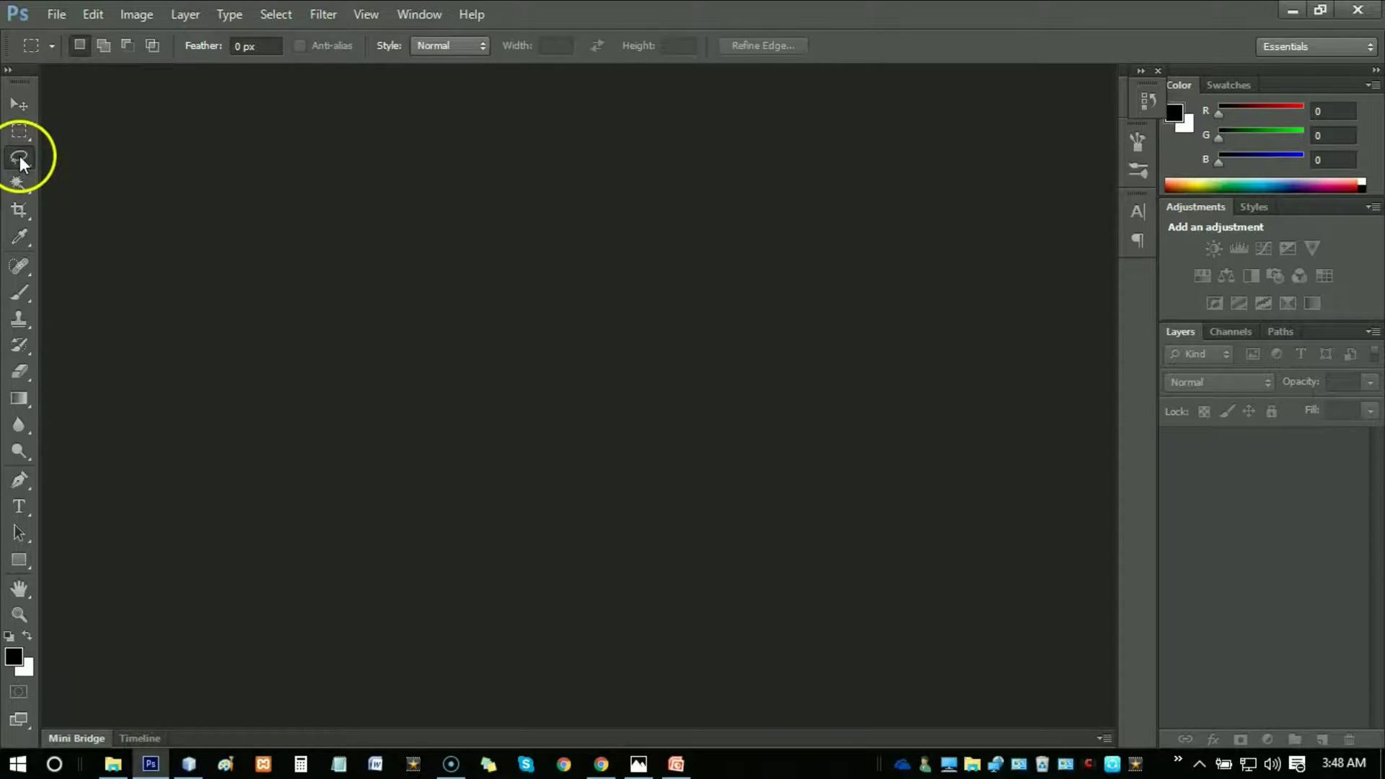
left_click(20, 156)
left_click(19, 184)
left_click(20, 209)
left_click(19, 236)
left_click(19, 266)
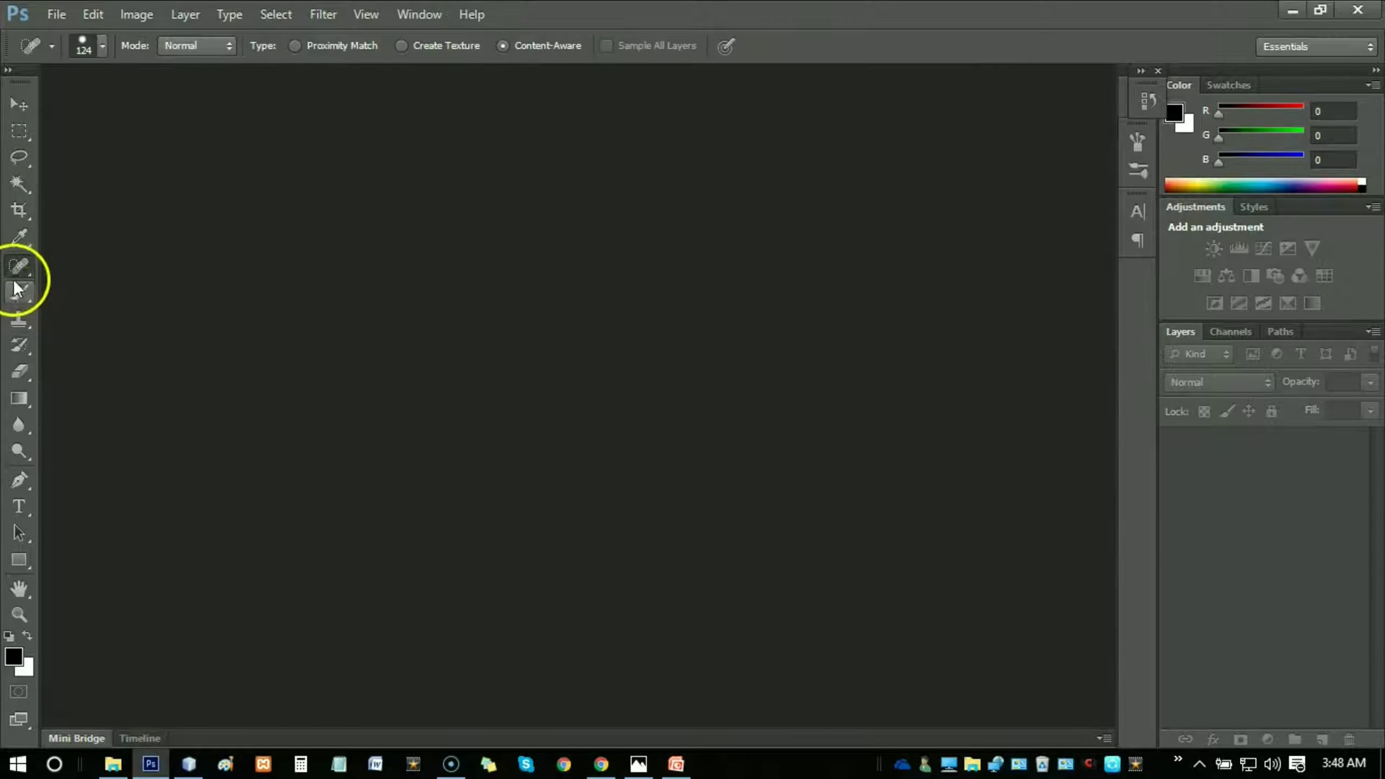
left_click(15, 294)
left_click(14, 323)
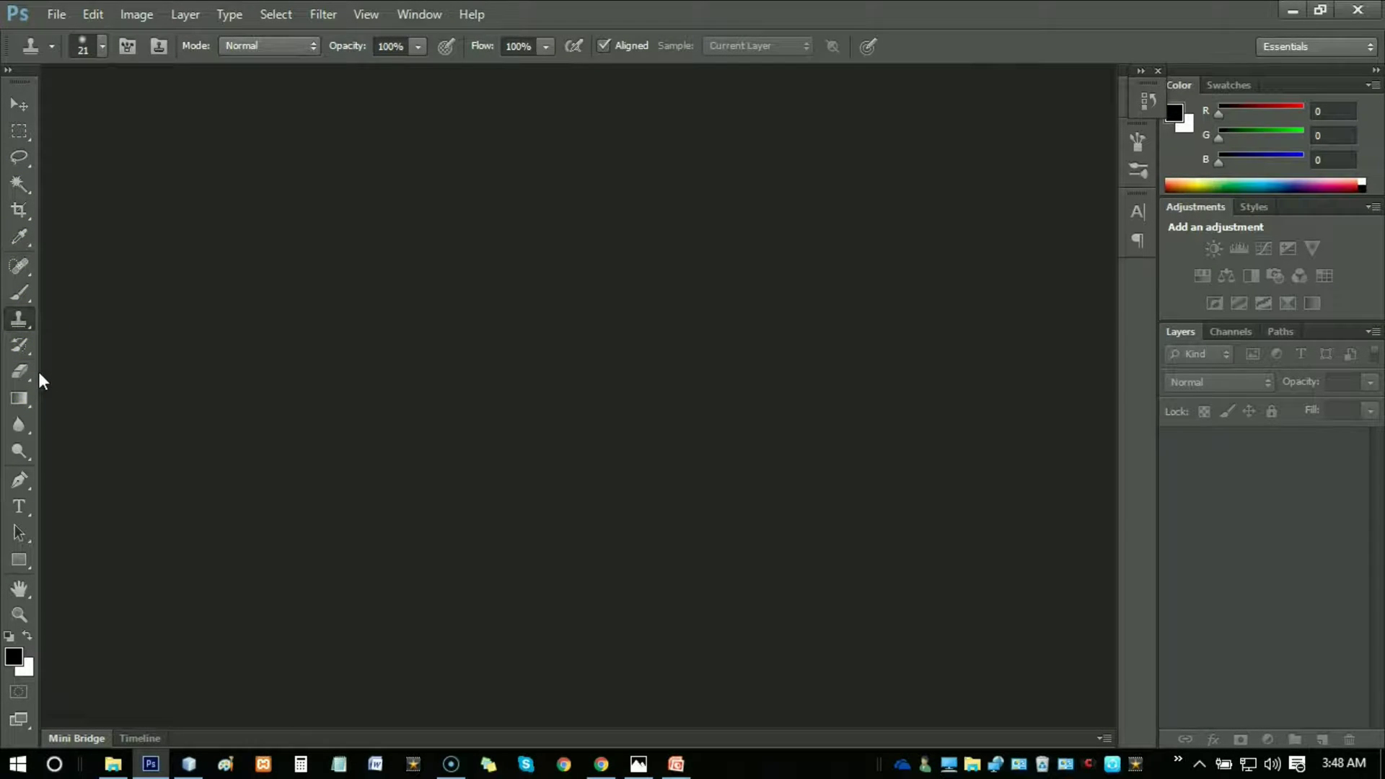
left_click(19, 354)
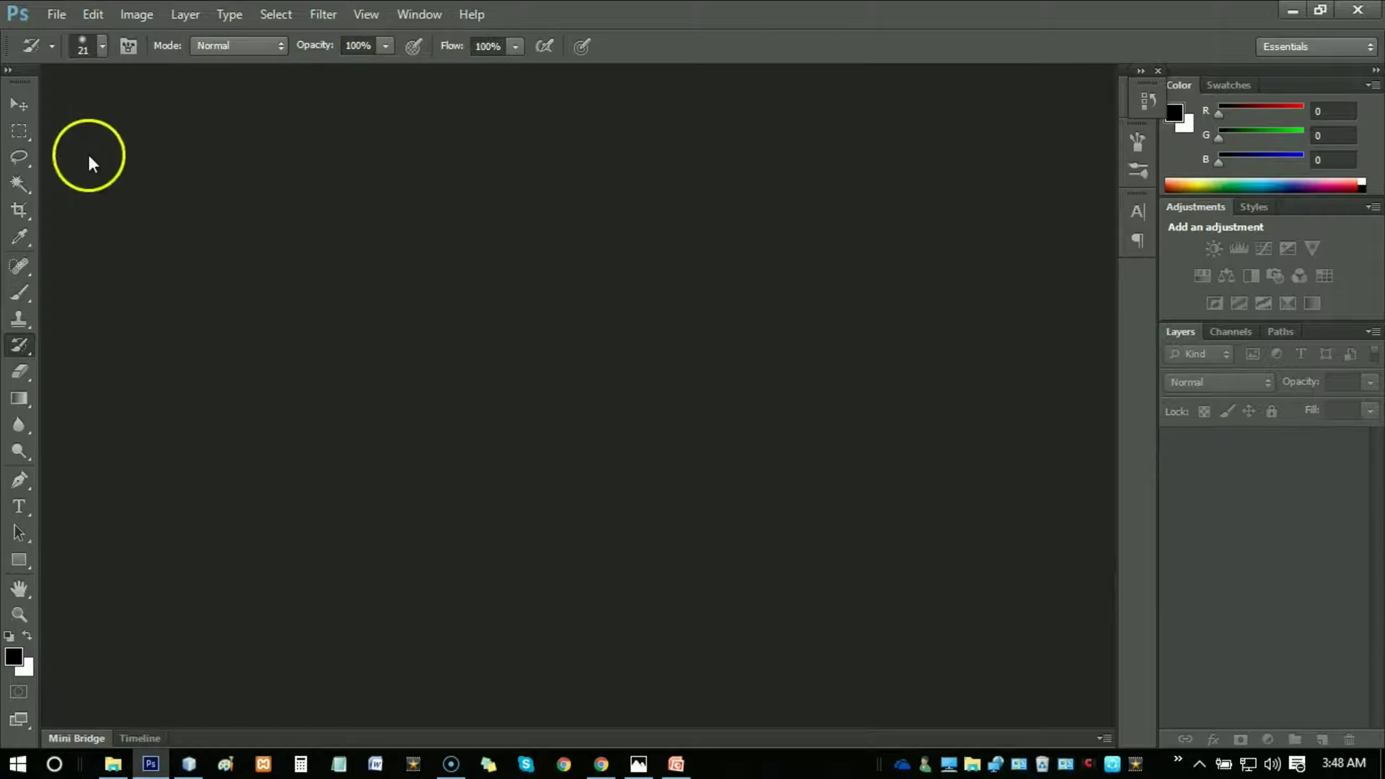
left_click(31, 108)
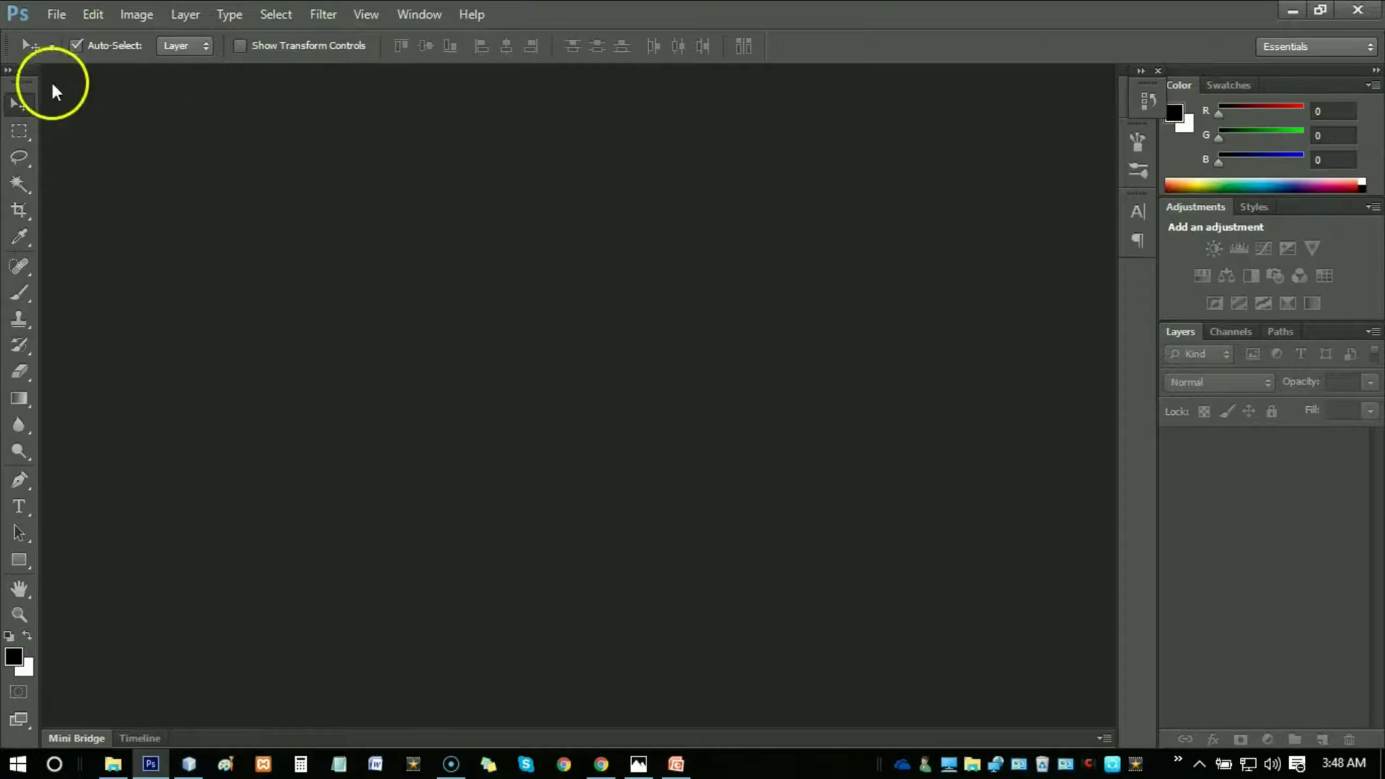
Step: Open bullsy.psd from the psd folder and accept the missing-fonts warning
key("alt+Tab")
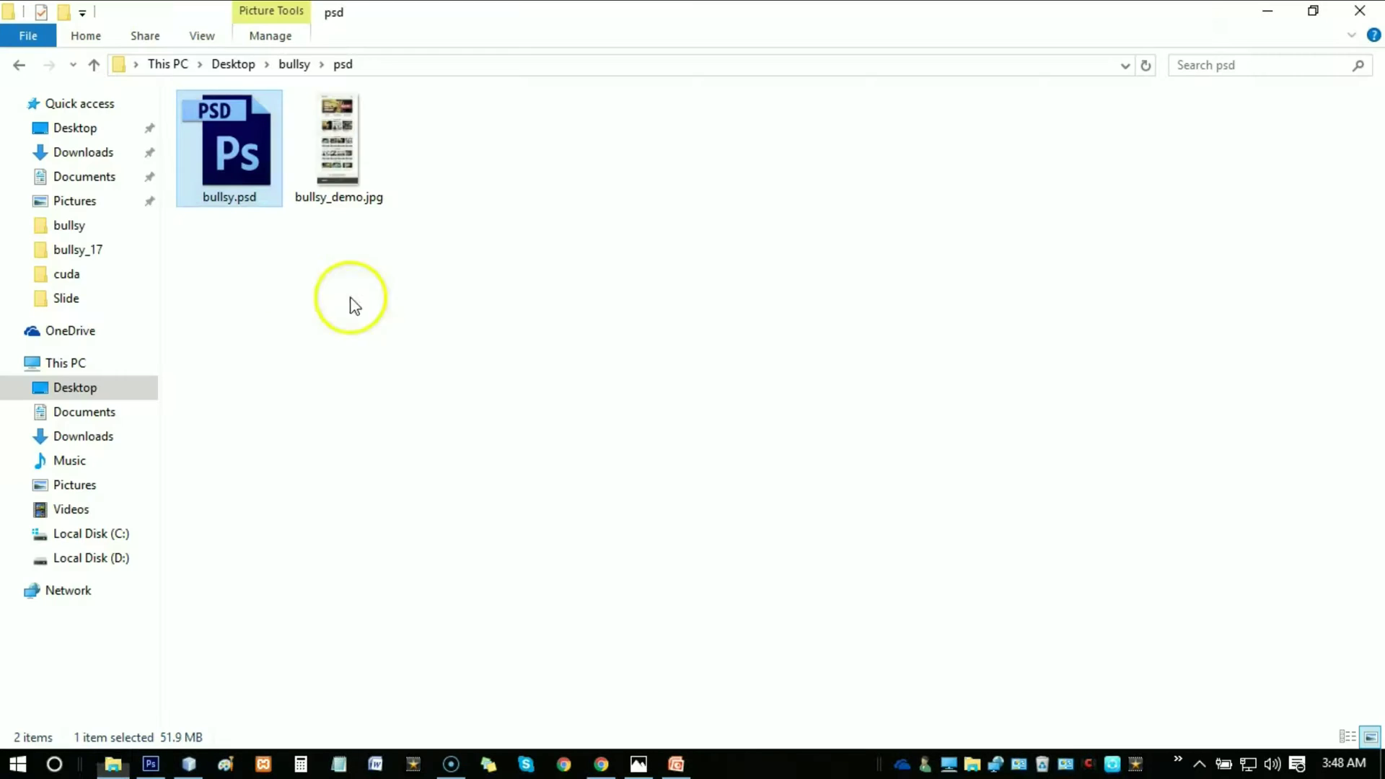
double_click(238, 179)
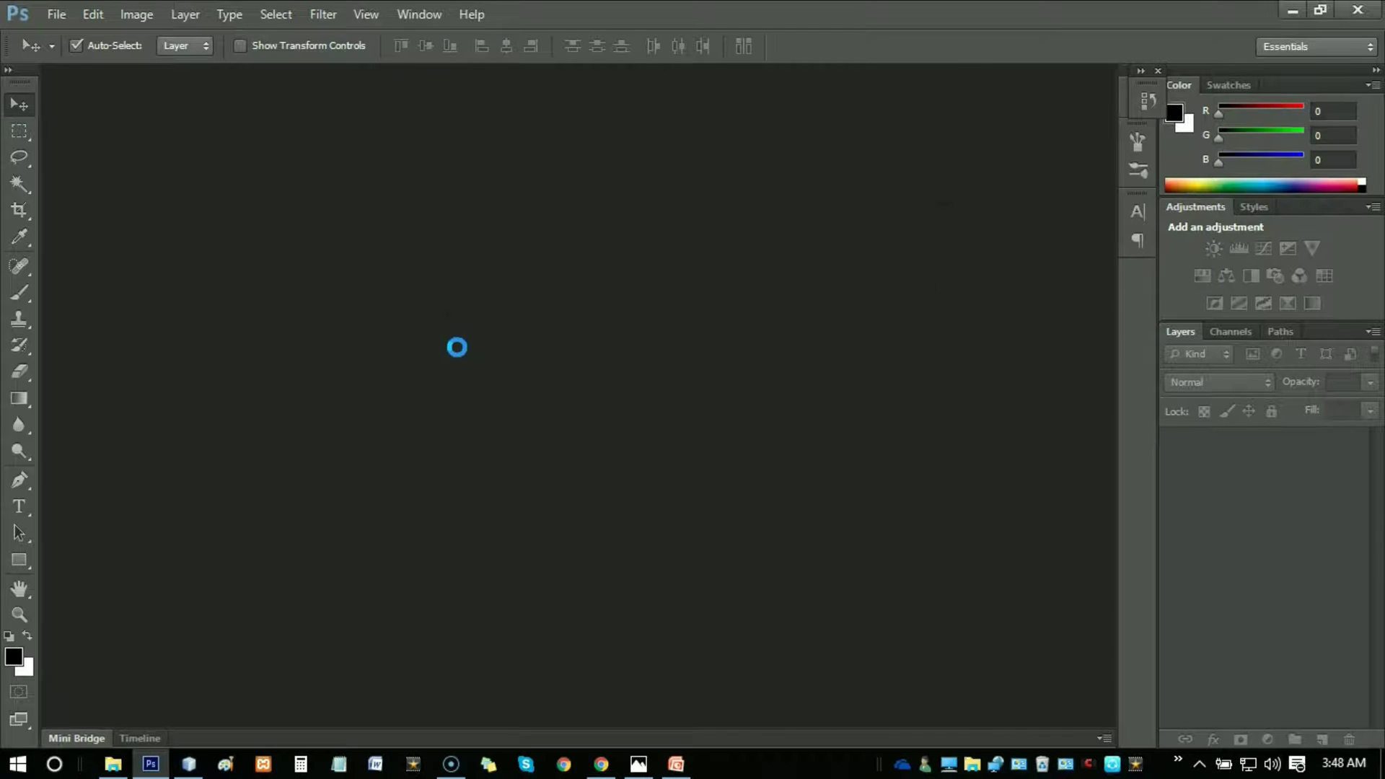
left_click(698, 309)
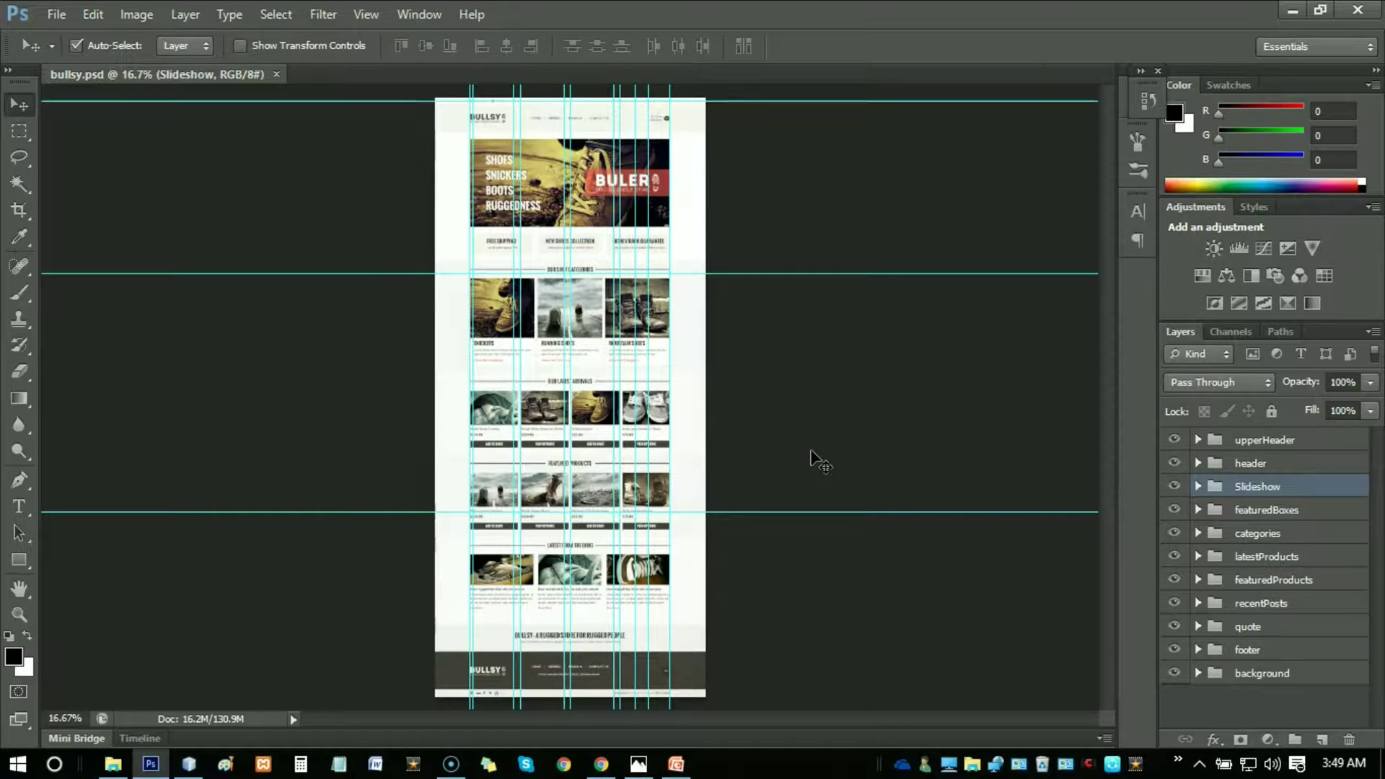
Step: Zoom the bullsy template to 66.7% and scroll up to its header and slideshow
key("ctrl+plus")
key("ctrl+plus")
key("ctrl+plus")
key("ctrl+plus")
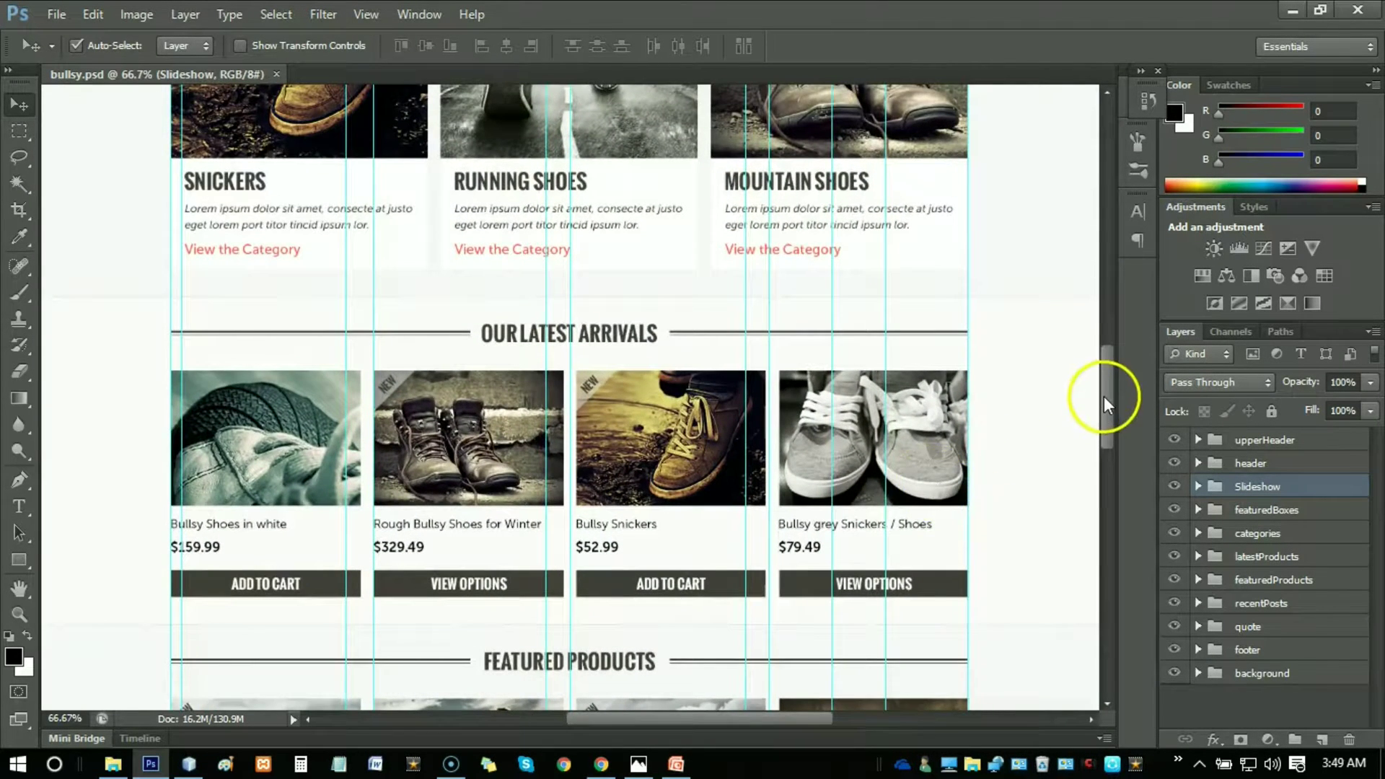
left_click_drag(1103, 396, 1109, 231)
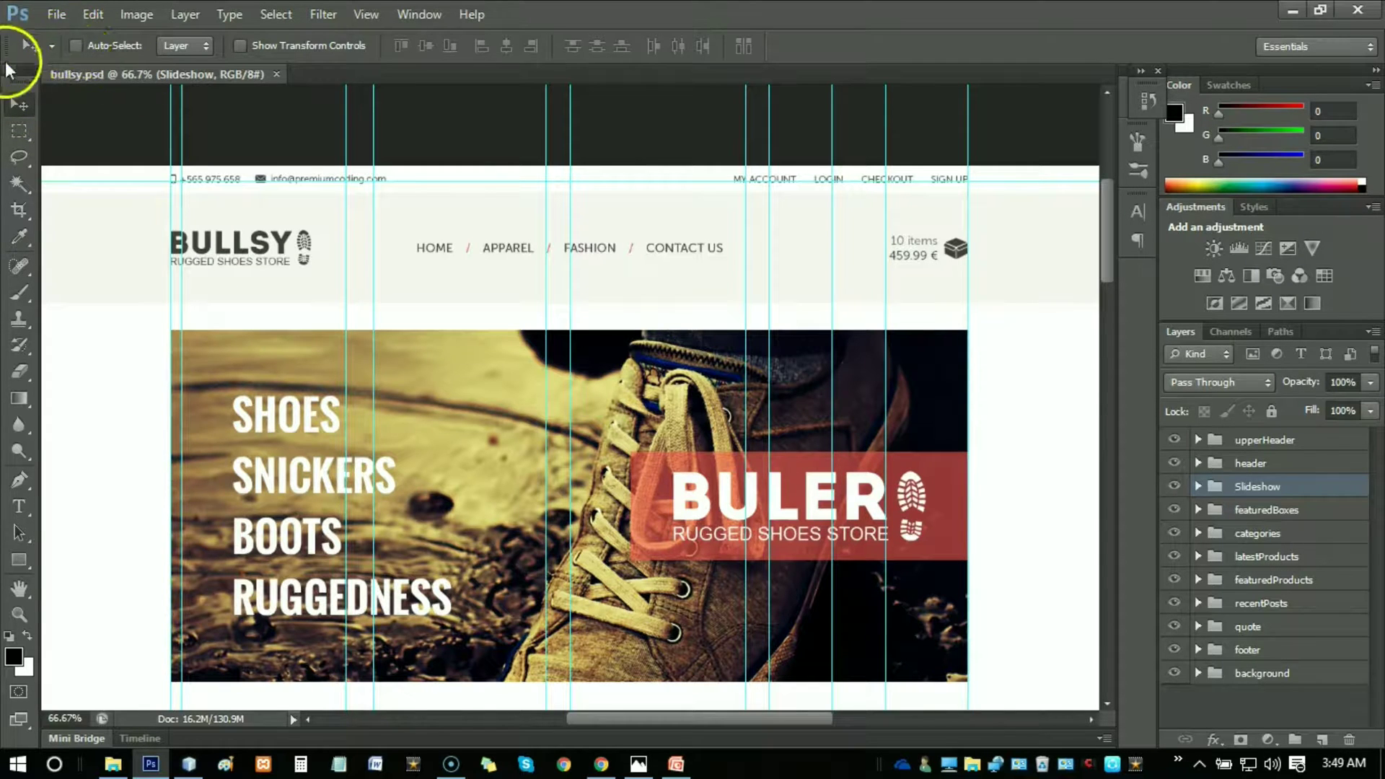
Step: Enable Auto-Select on the Move tool, set to pick individual layers
left_click(77, 46)
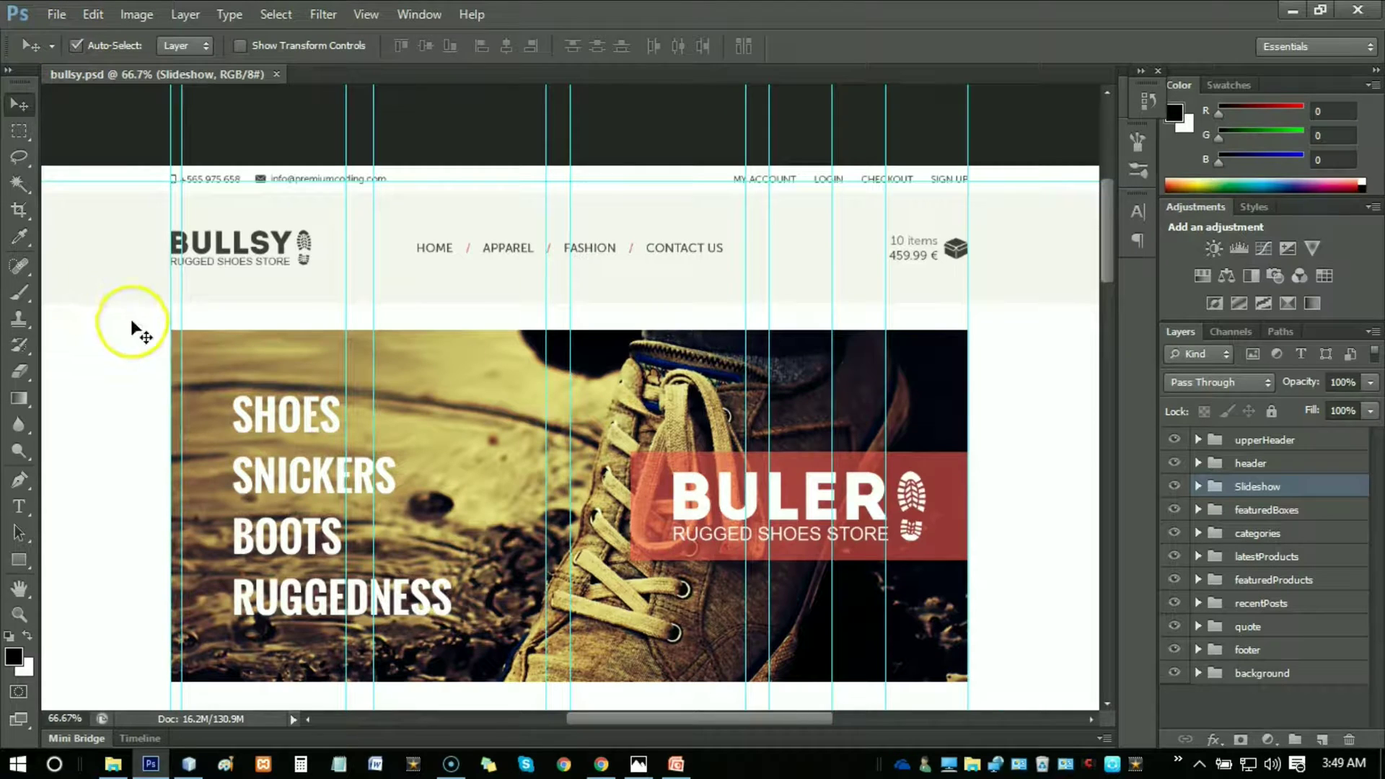
left_click(173, 46)
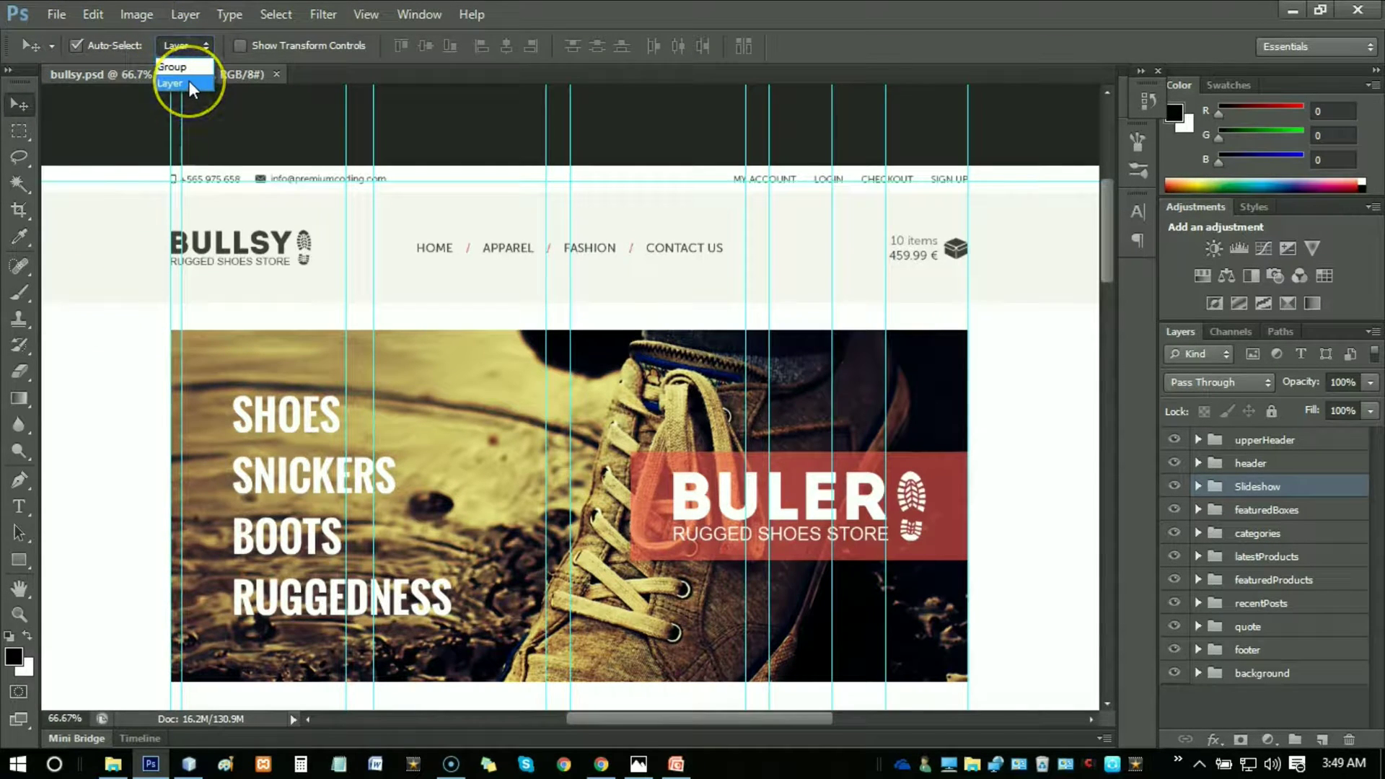
left_click(189, 83)
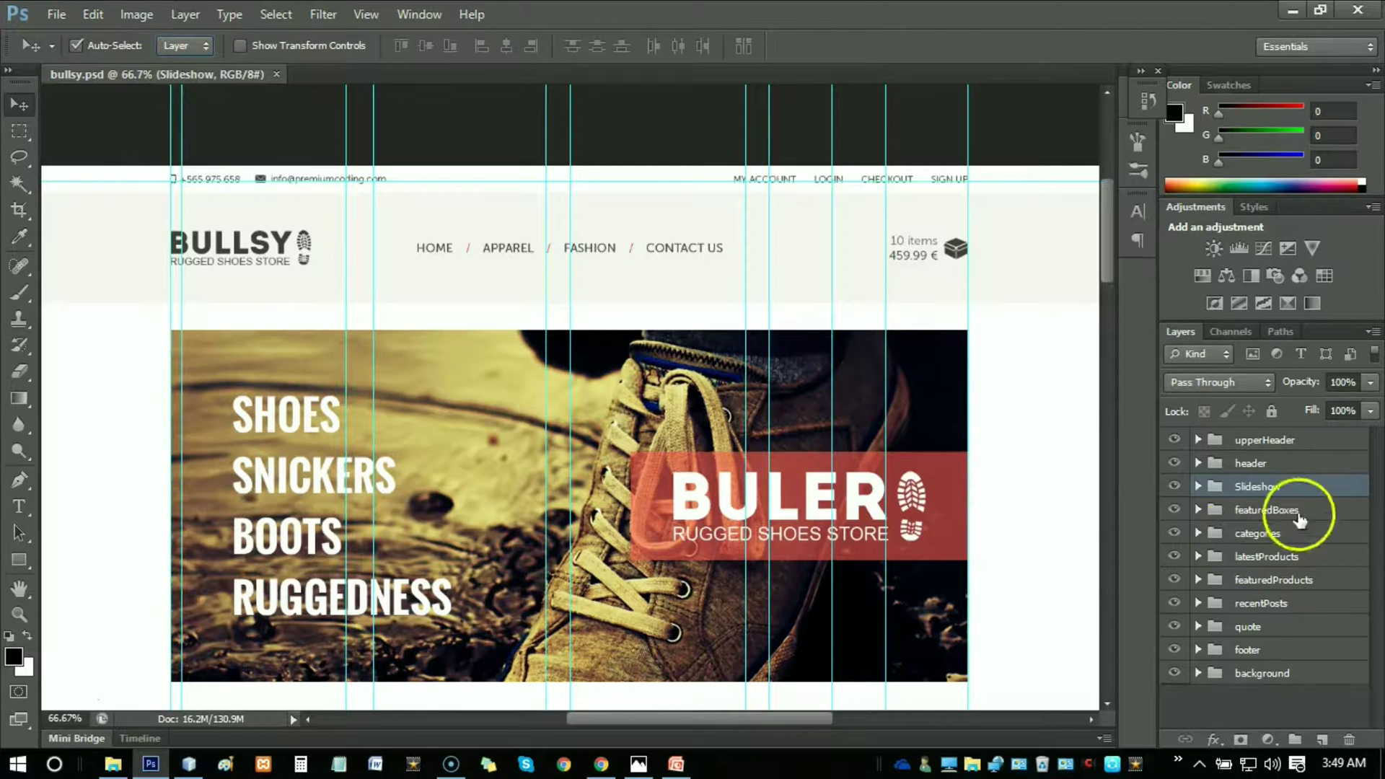
Step: Select upperHeader, zoom to 100%, and pick the slideshow-image-3 layer from the canvas
left_click(1259, 441)
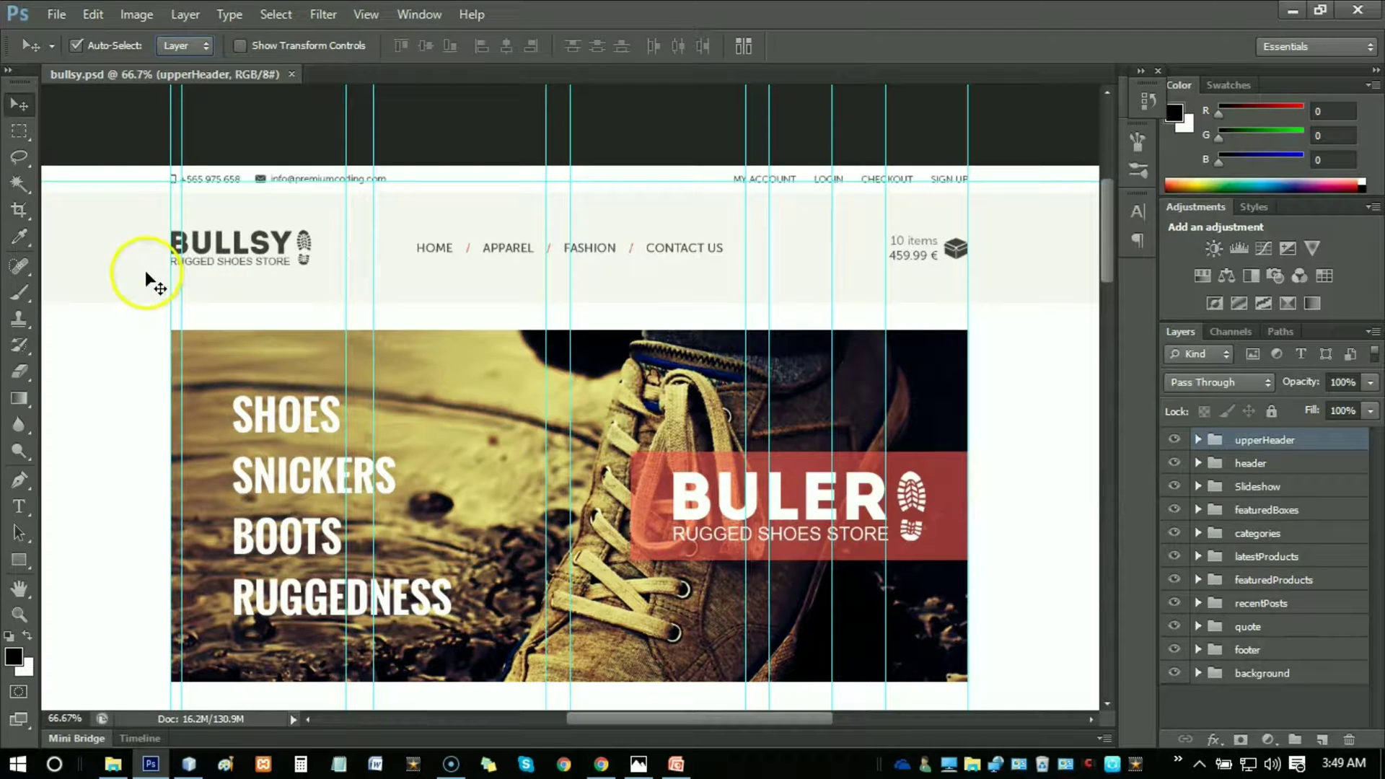
key("ctrl+plus")
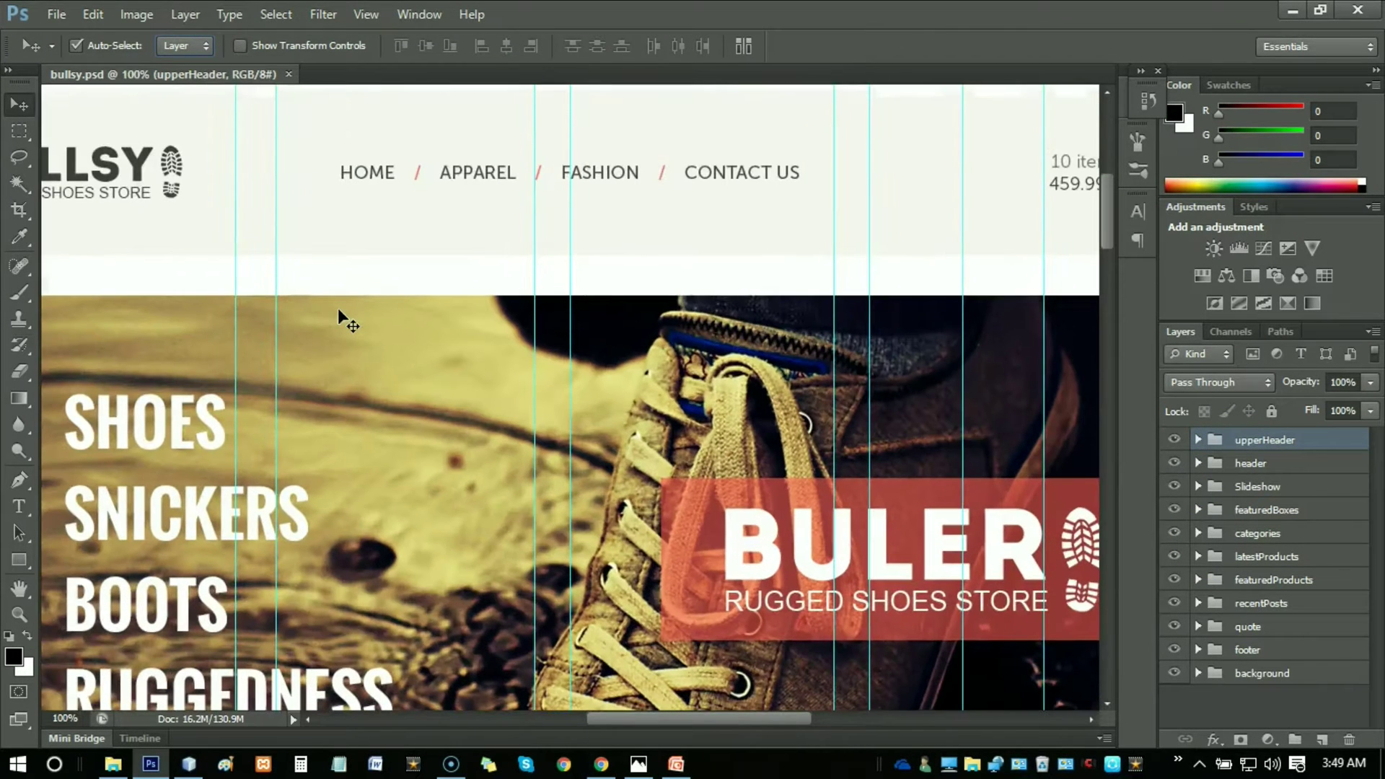
left_click(602, 705)
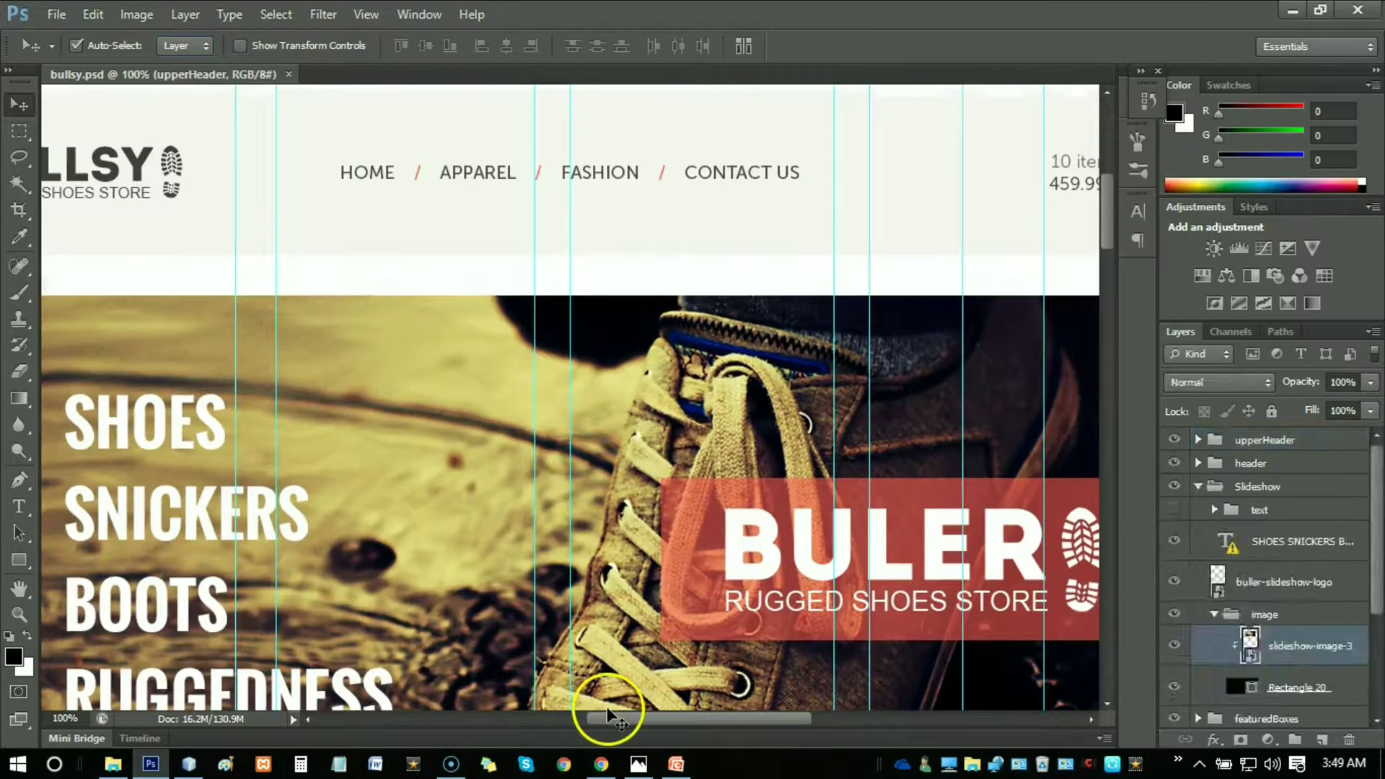
left_click_drag(608, 717, 501, 717)
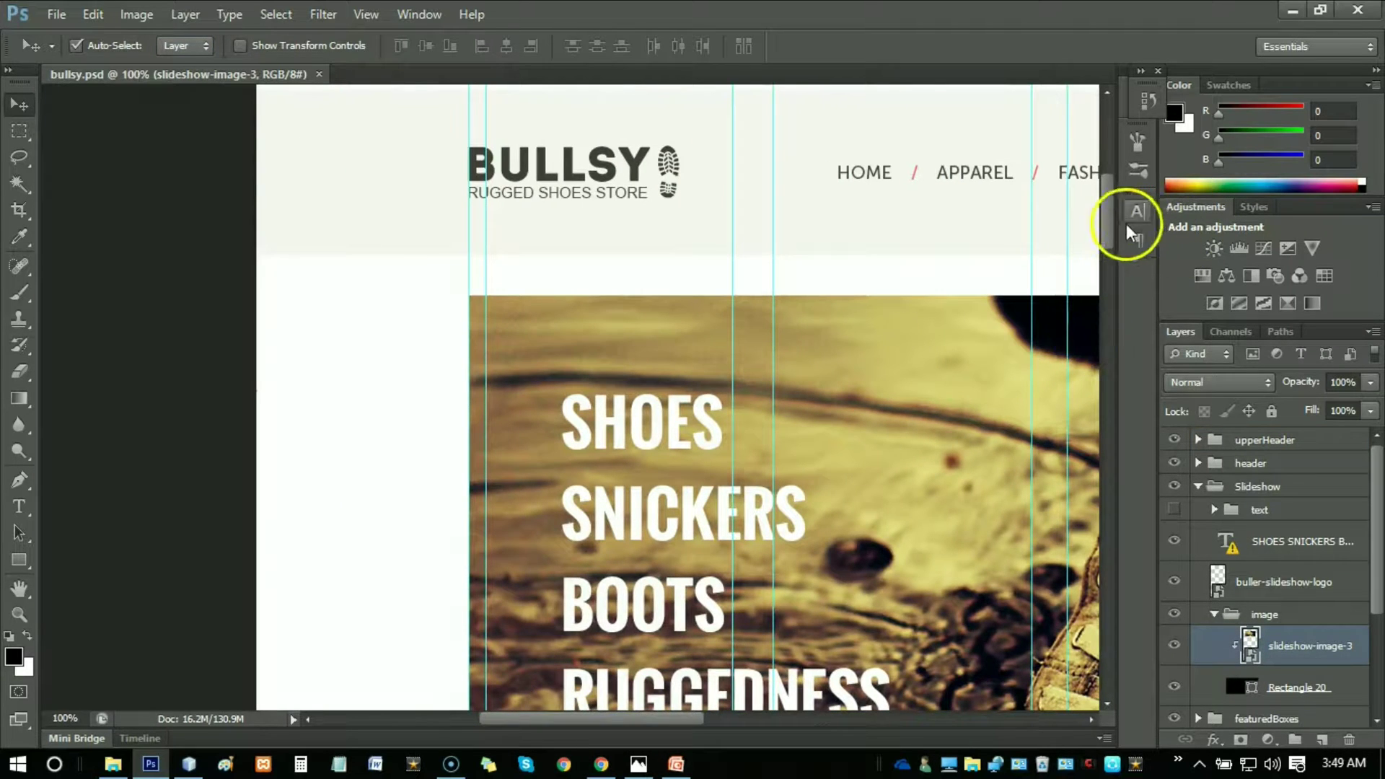
scroll(1111, 214, "up", 2)
scroll(1110, 215, "up", 2)
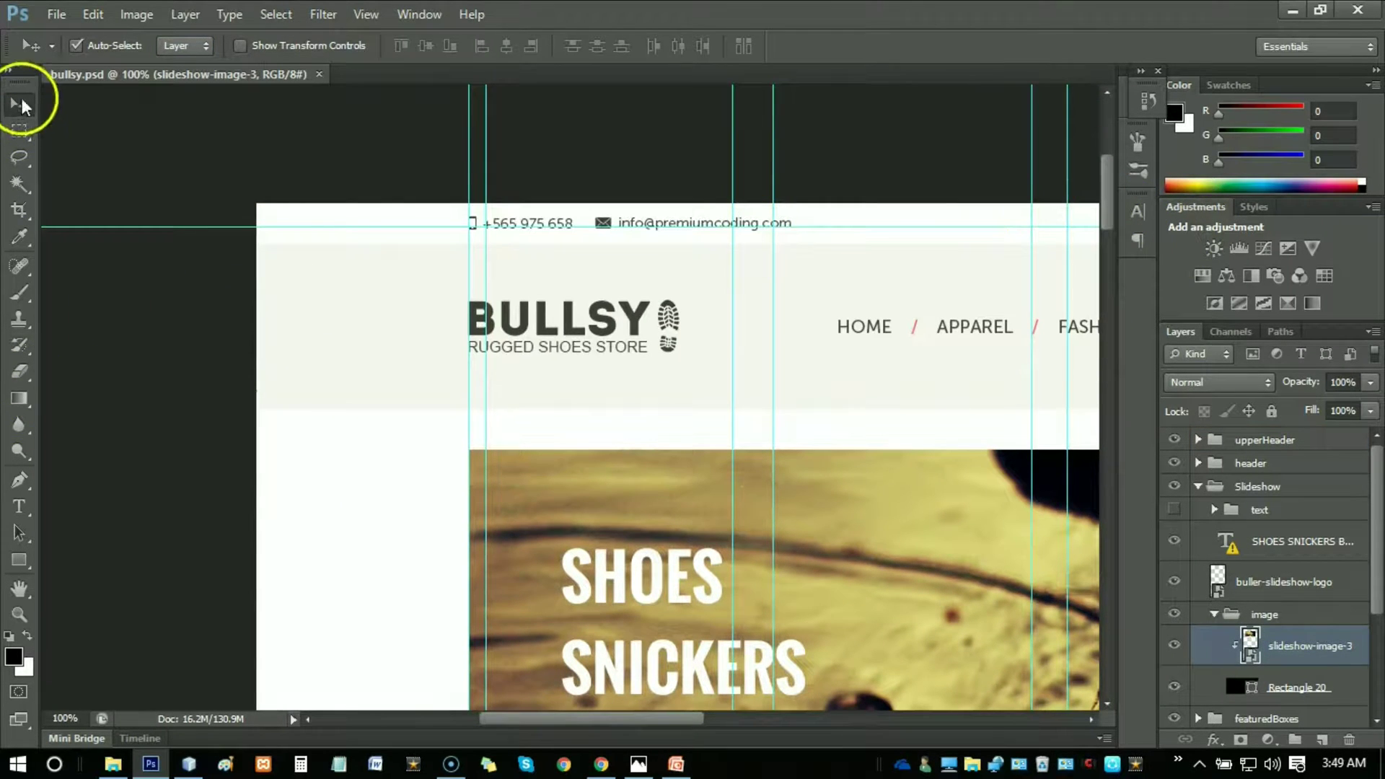
Step: Select the BULLSy logo text, hide and reshow it, then select the VectorBoot icon layer
left_click(507, 317)
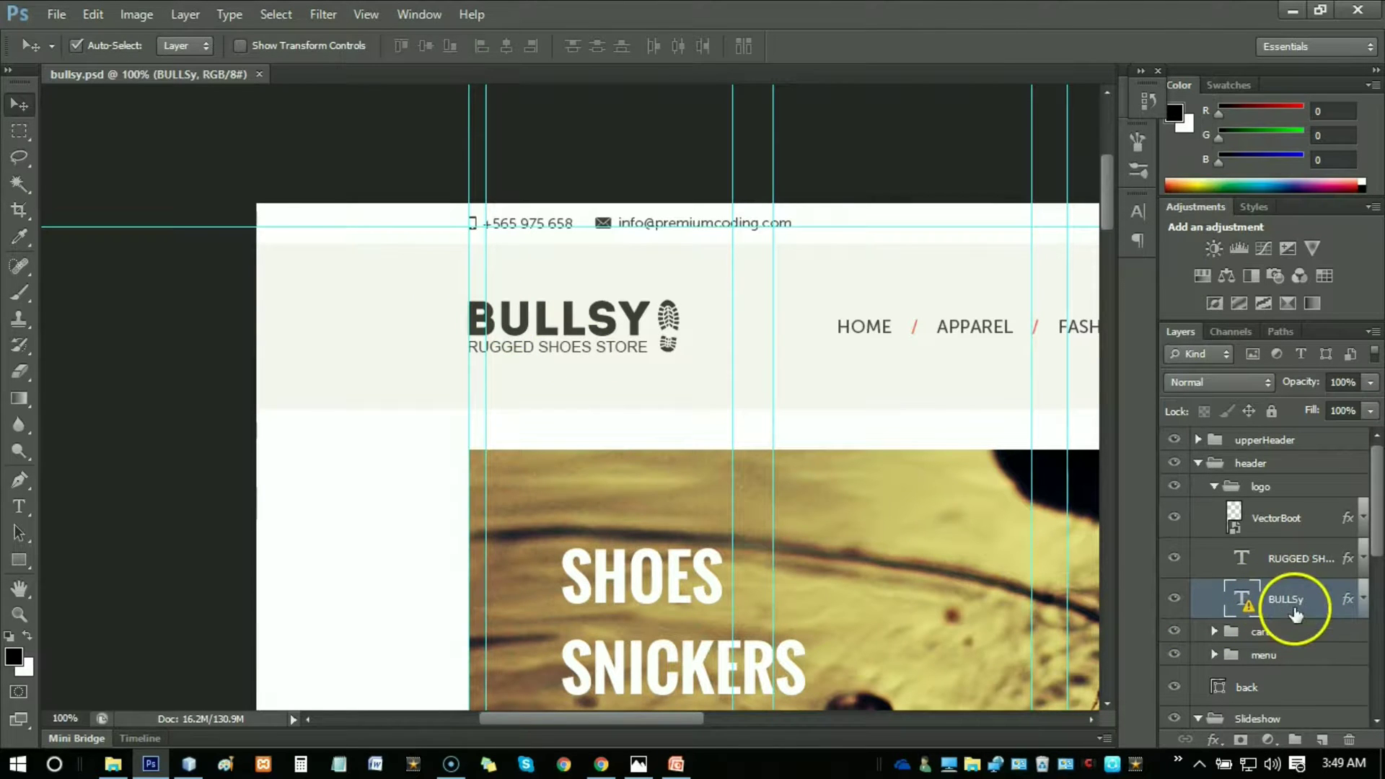
left_click(1175, 600)
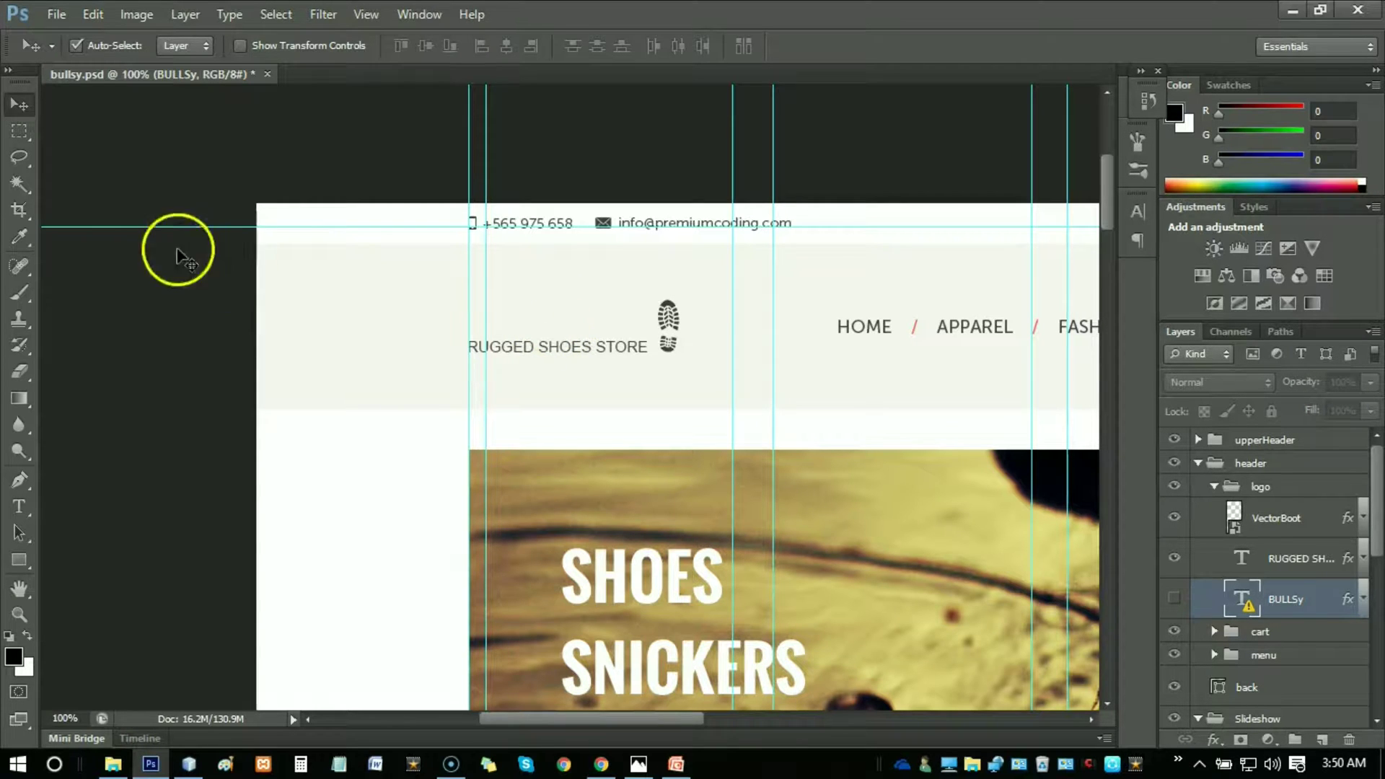
left_click(11, 108)
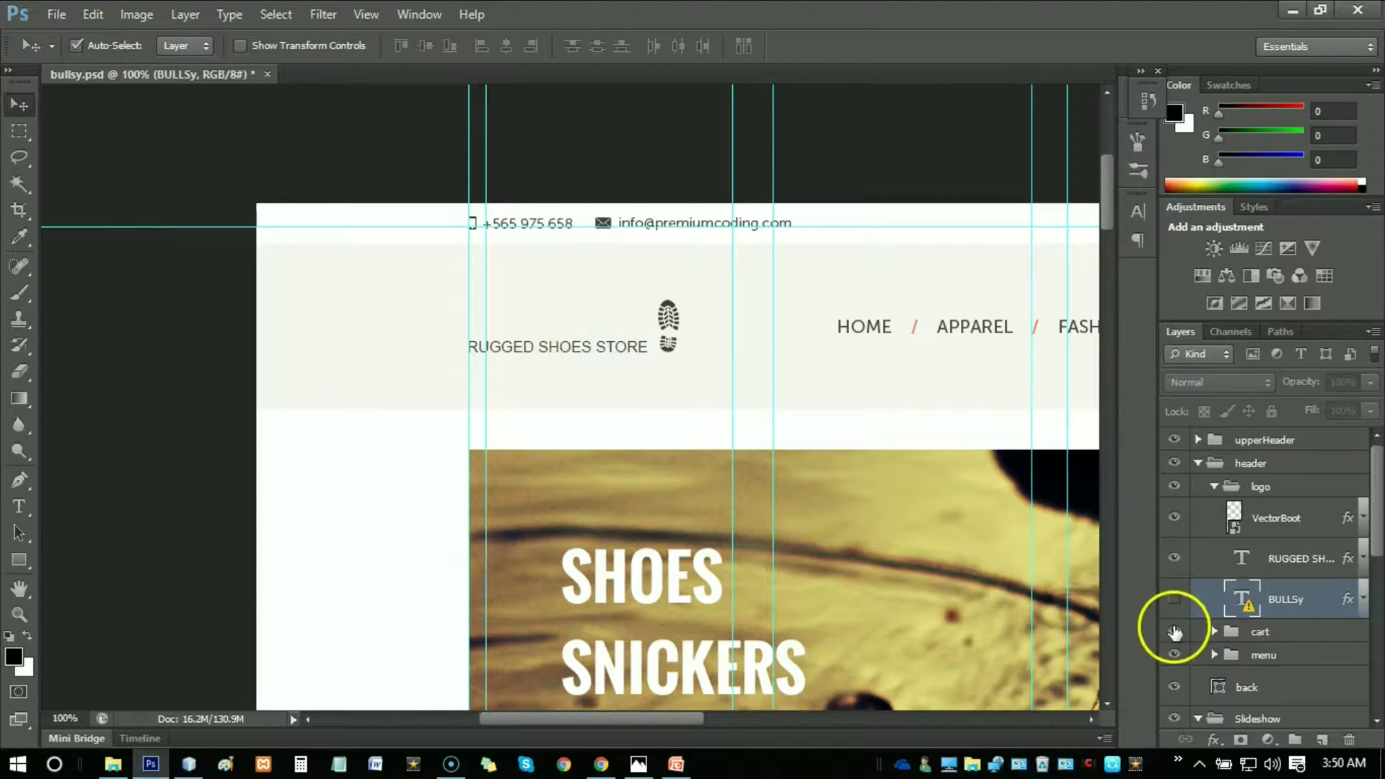
left_click(1174, 598)
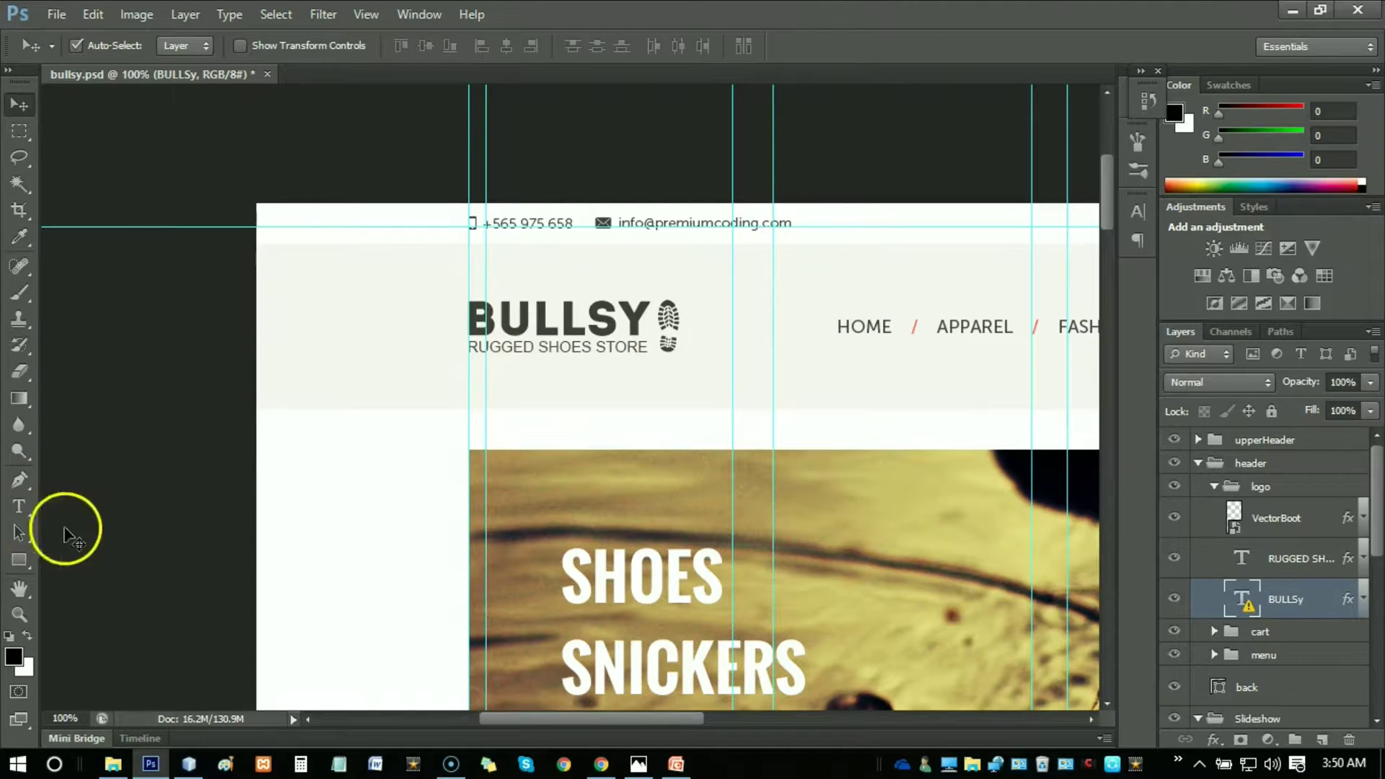
left_click(669, 310)
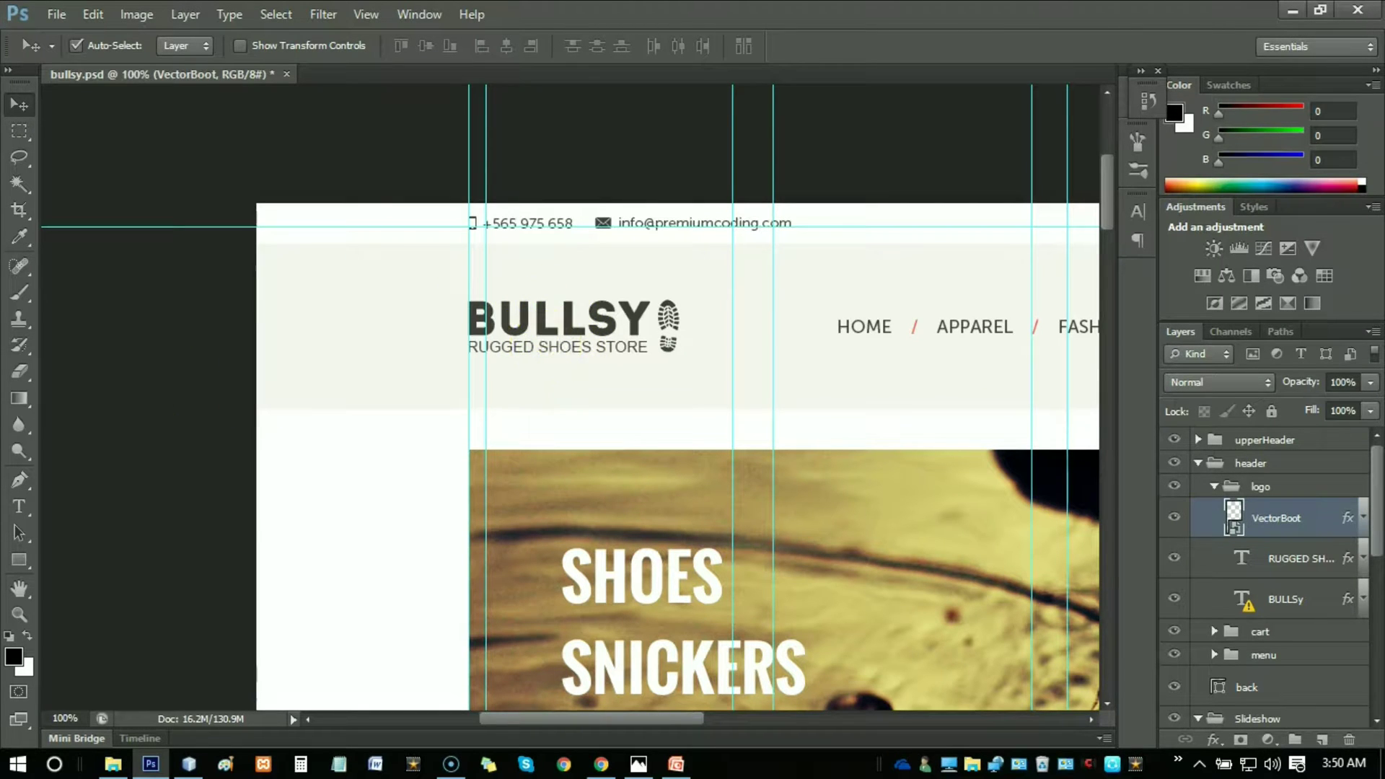
Step: With the Type tool, click the BULLSy text, cancel the Intro font substitution, and scroll down to the shoe categories
left_click(27, 508)
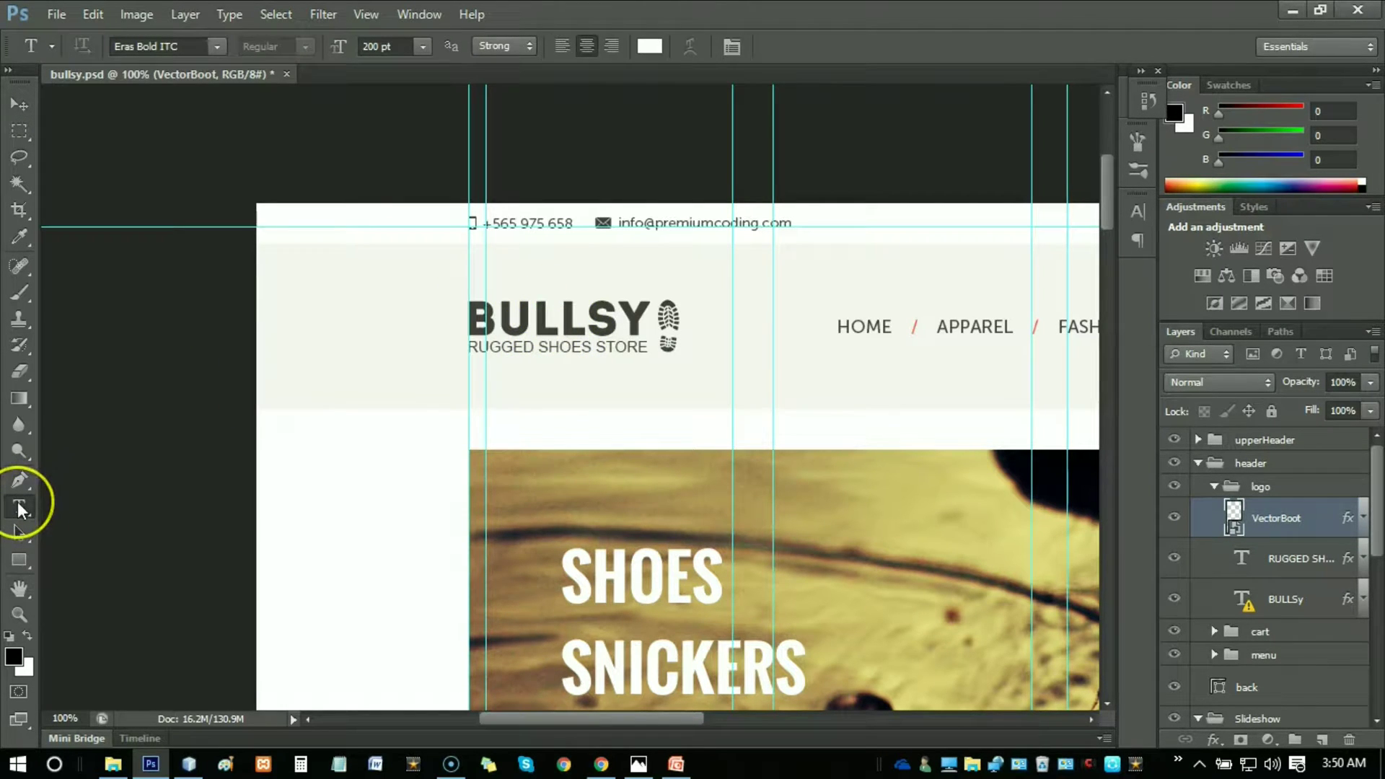
left_click(558, 337)
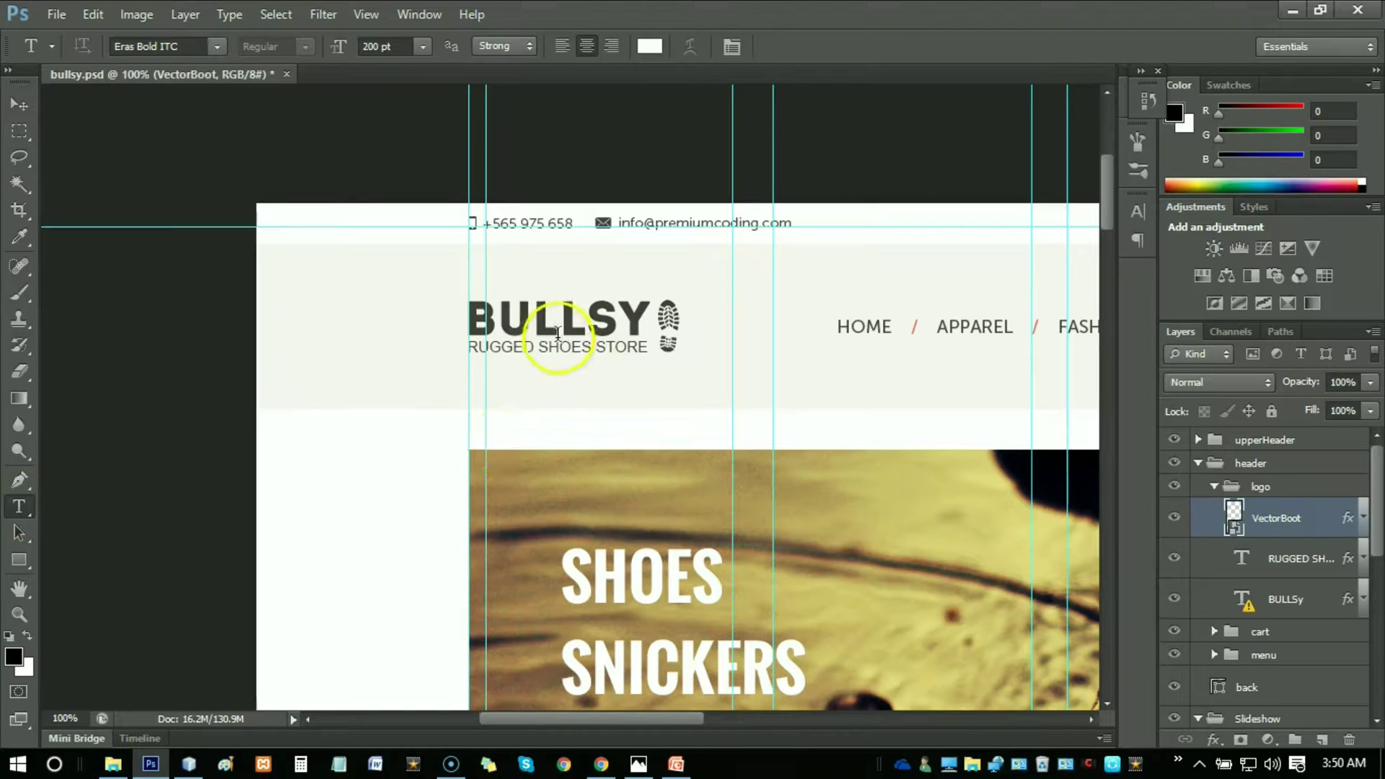
left_click(557, 325)
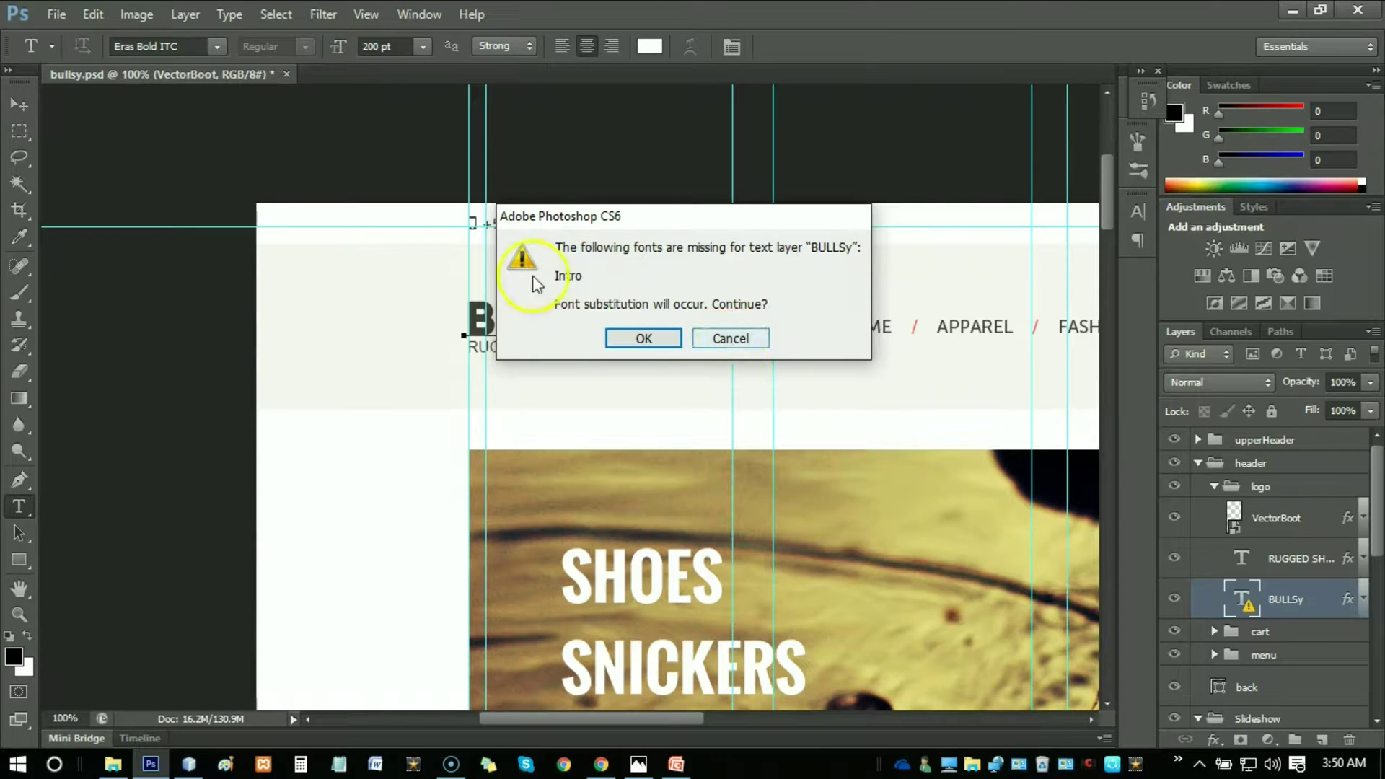
left_click(728, 338)
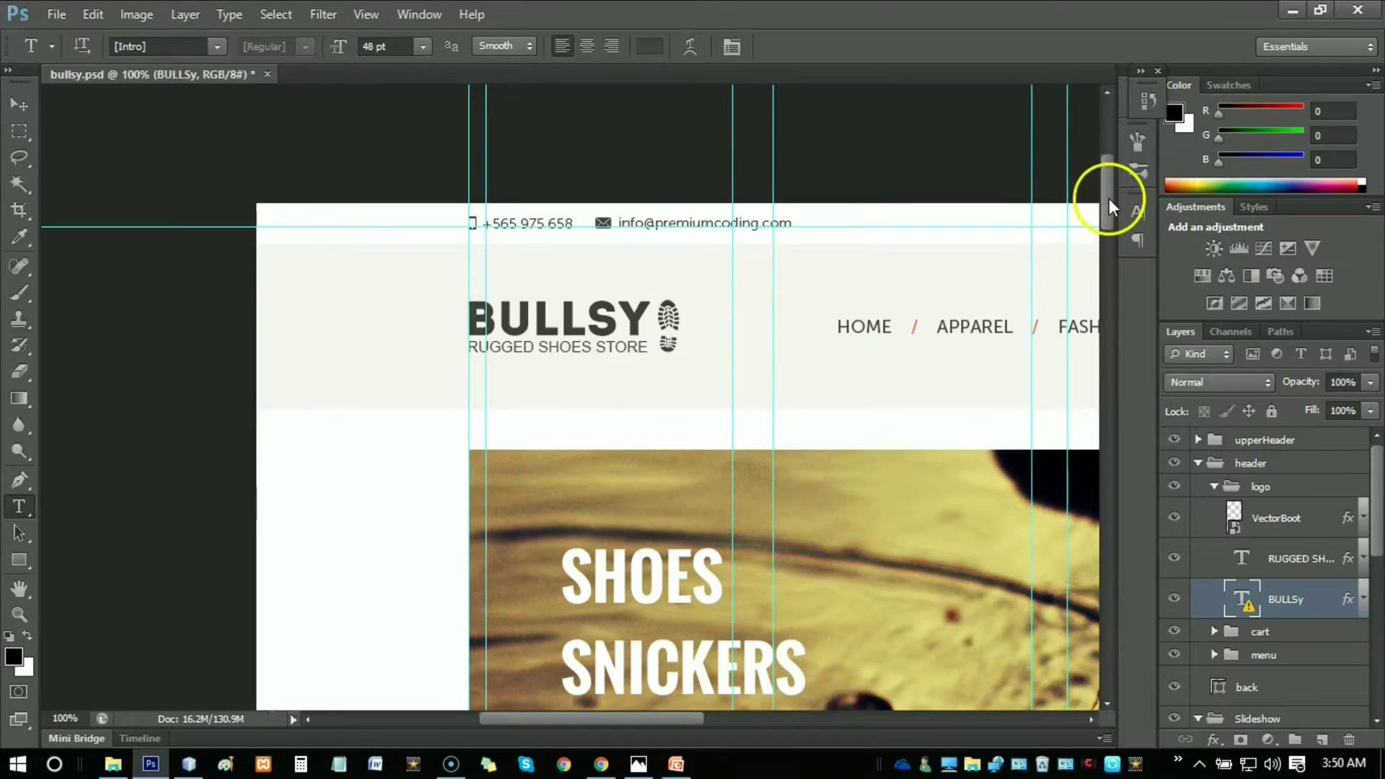
left_click_drag(1109, 197, 1116, 294)
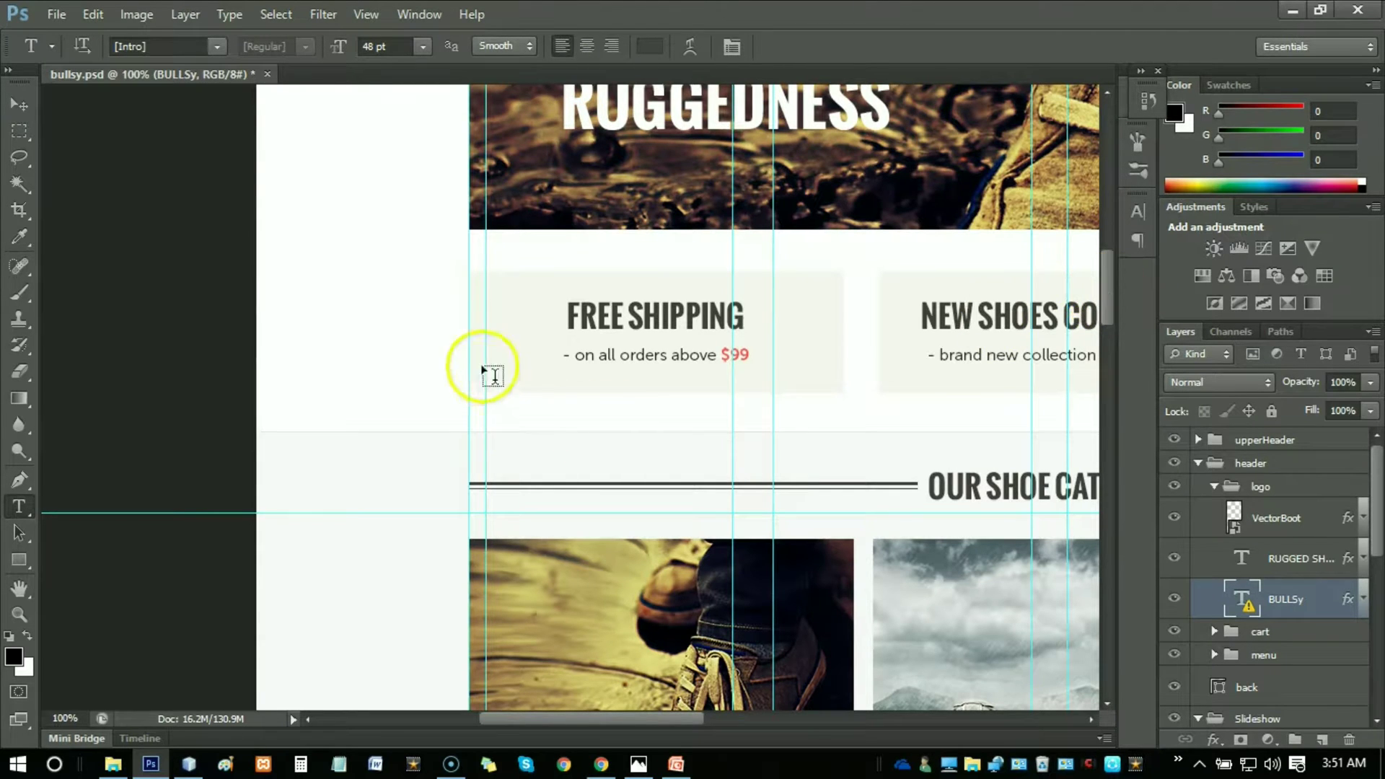
Step: Add a new text layer, Layer 1, over the slideshow and zoom out to 50%
left_click(705, 710)
left_click_drag(707, 718, 764, 718)
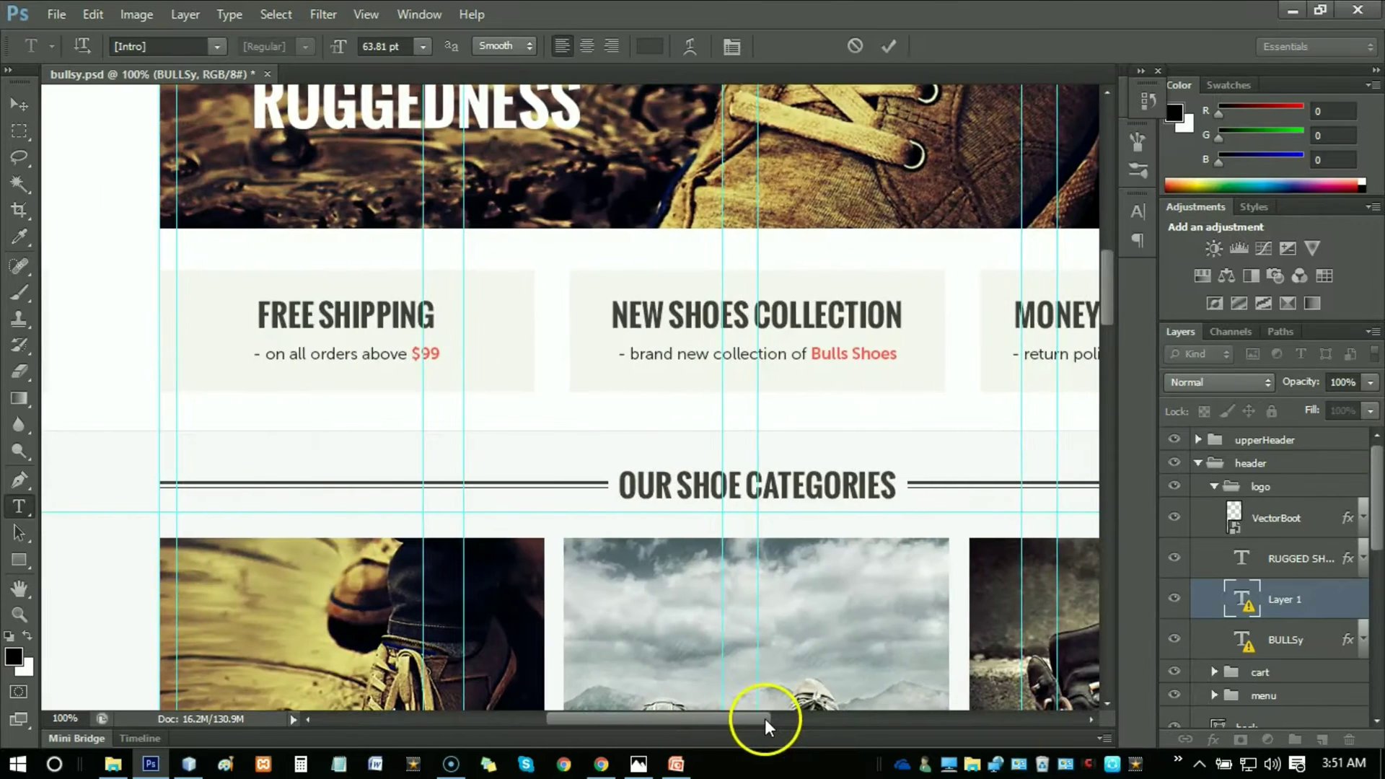
key("ctrl+minus")
key("ctrl+minus")
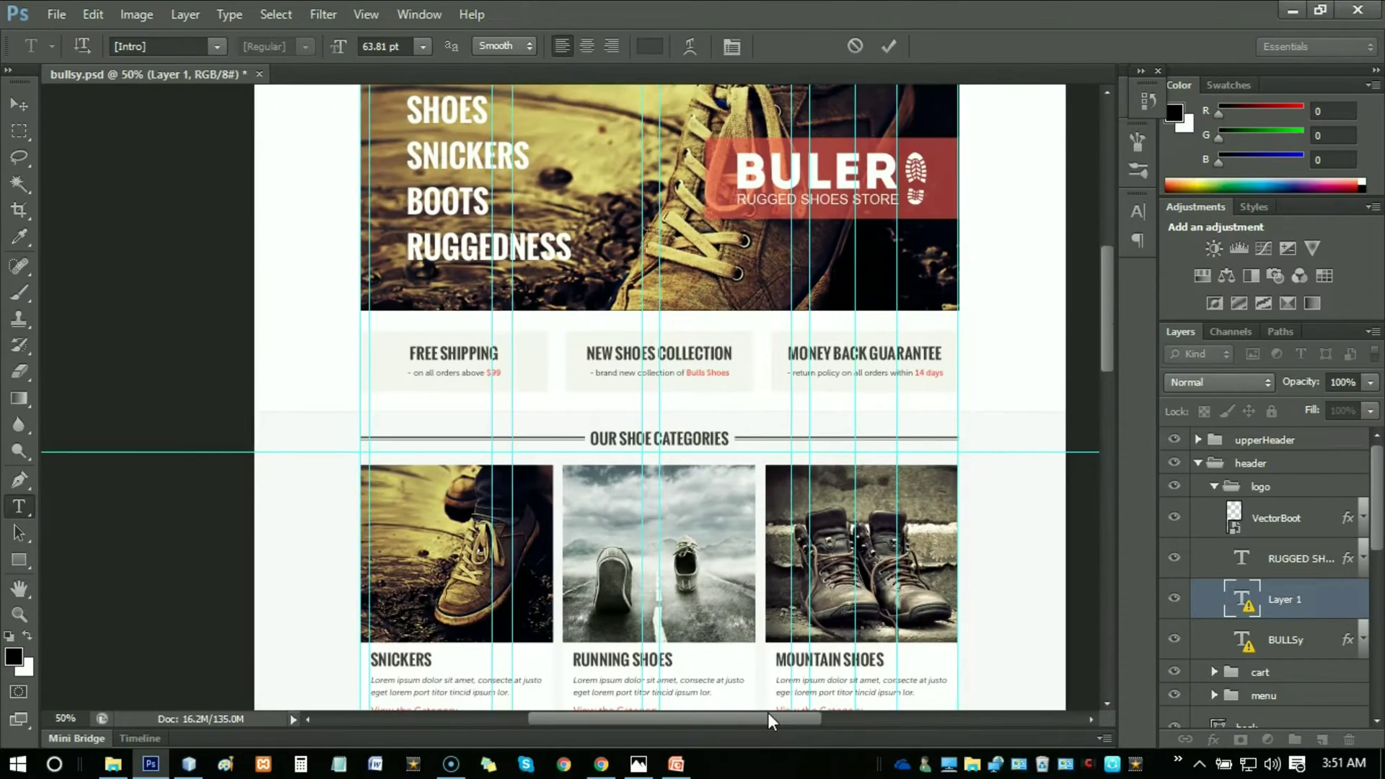
left_click(456, 271)
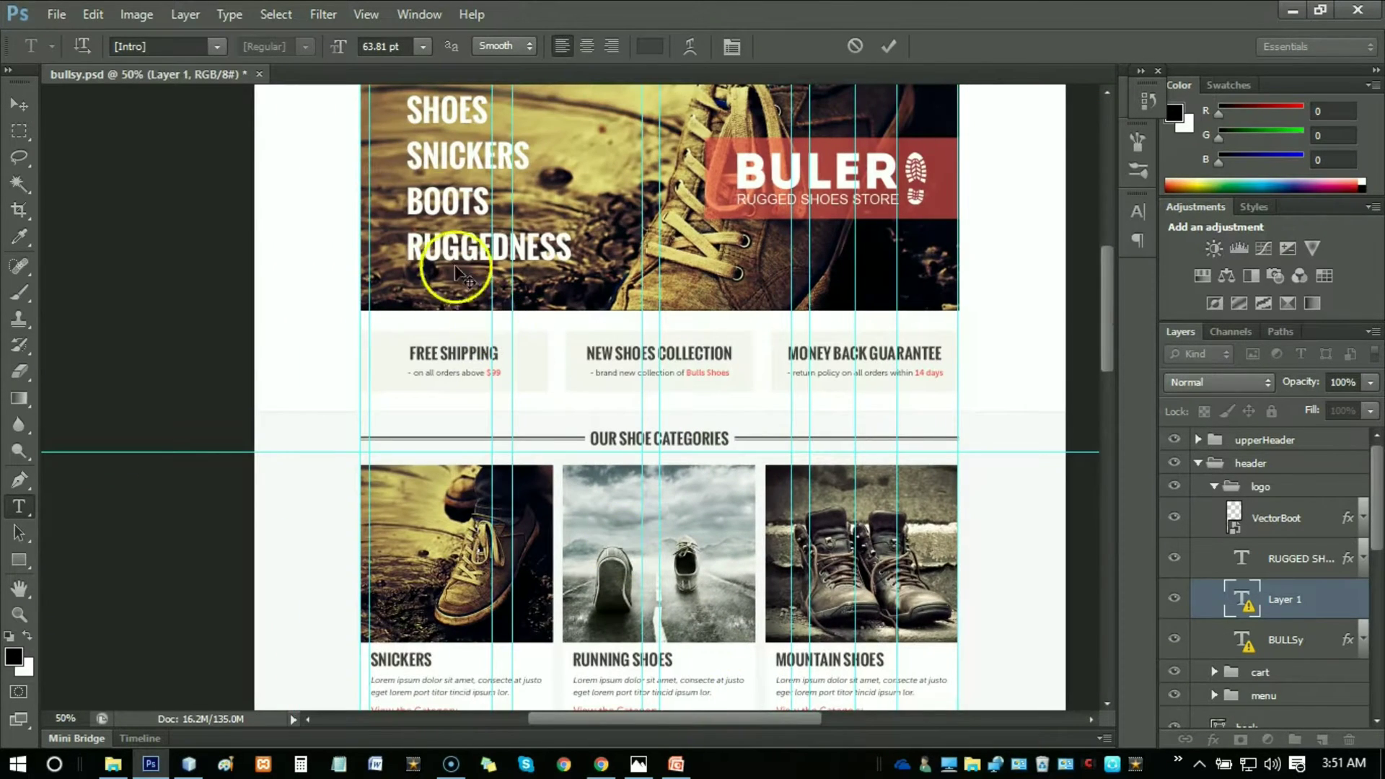
Step: Turn off View Extras to hide the cyan guides over the page
left_click(358, 23)
left_click(378, 296)
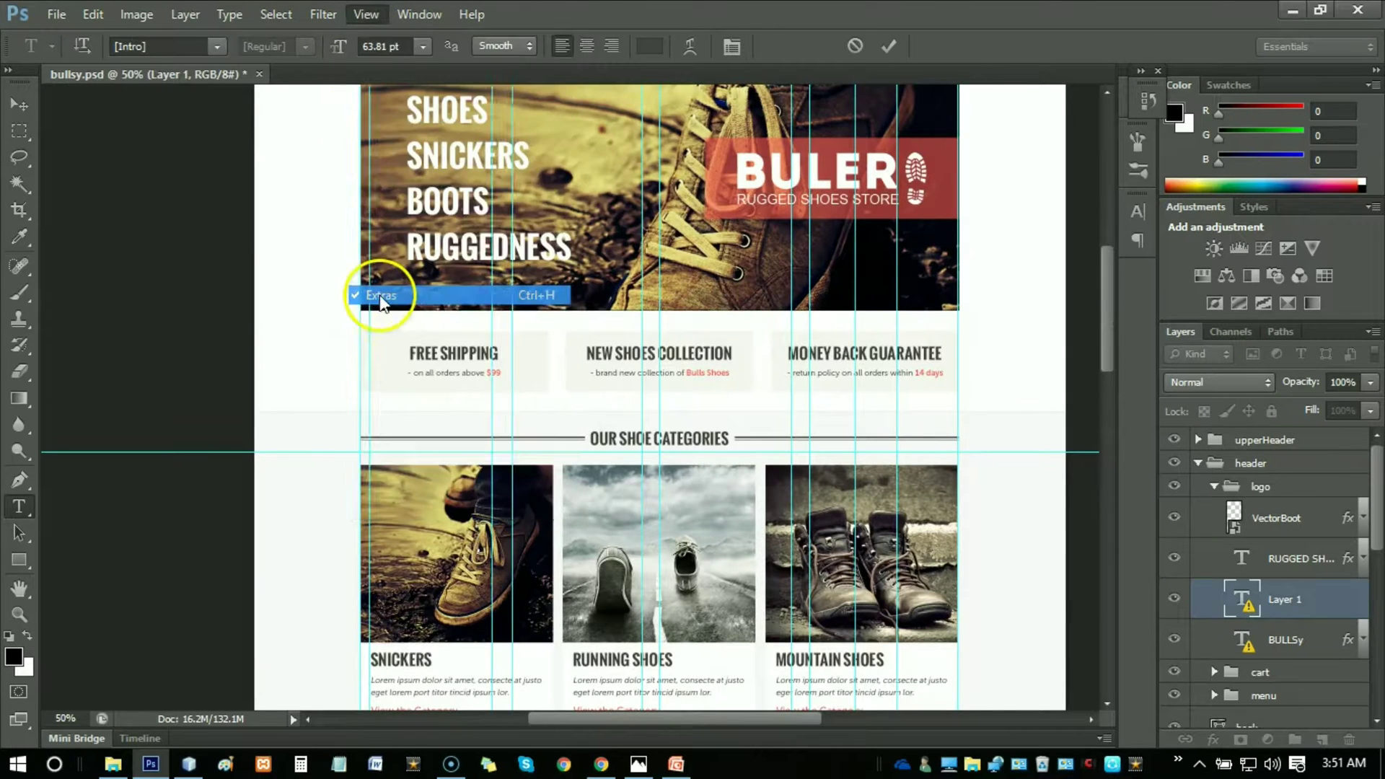
left_click_drag(1111, 326, 1148, 586)
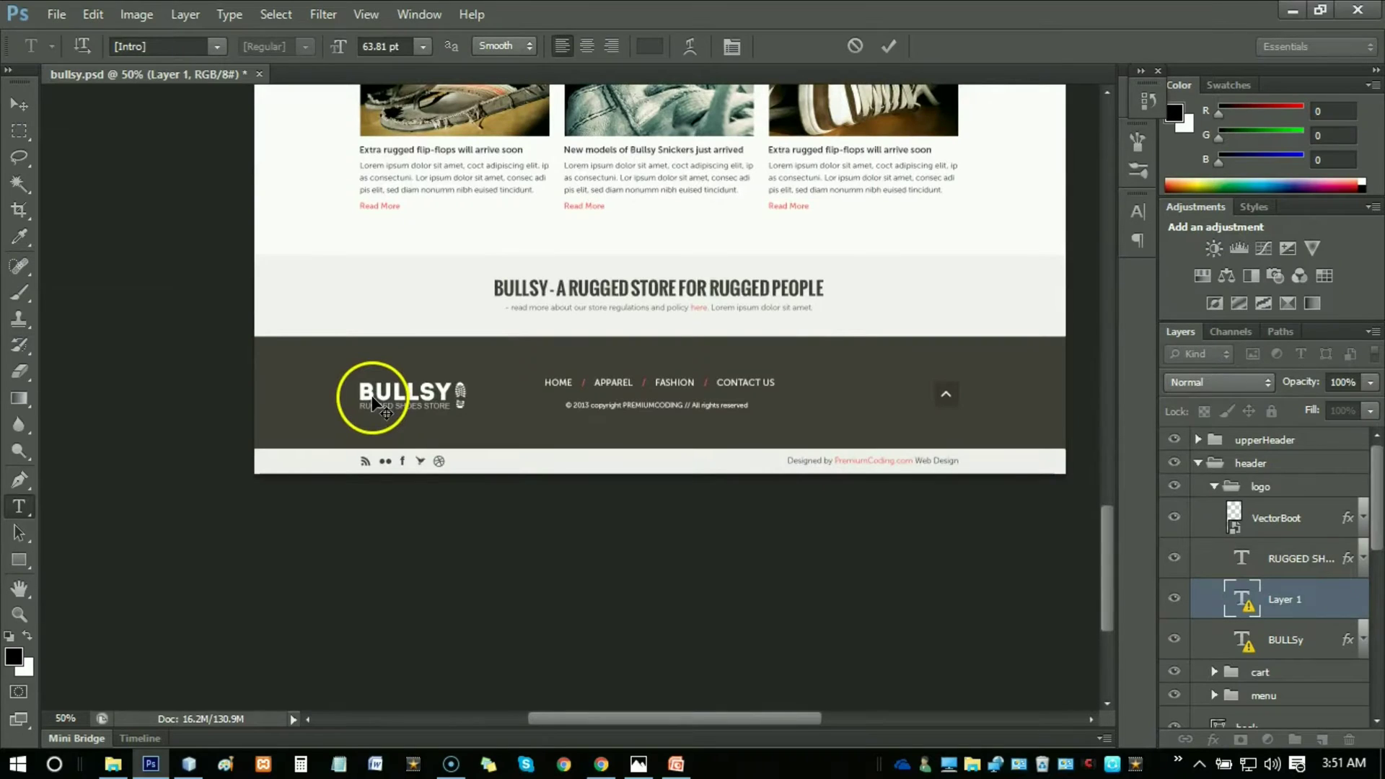
Step: Switch to the Move tool, discard the empty text layer, and select the footer BULLSy logo layer
left_click(17, 109)
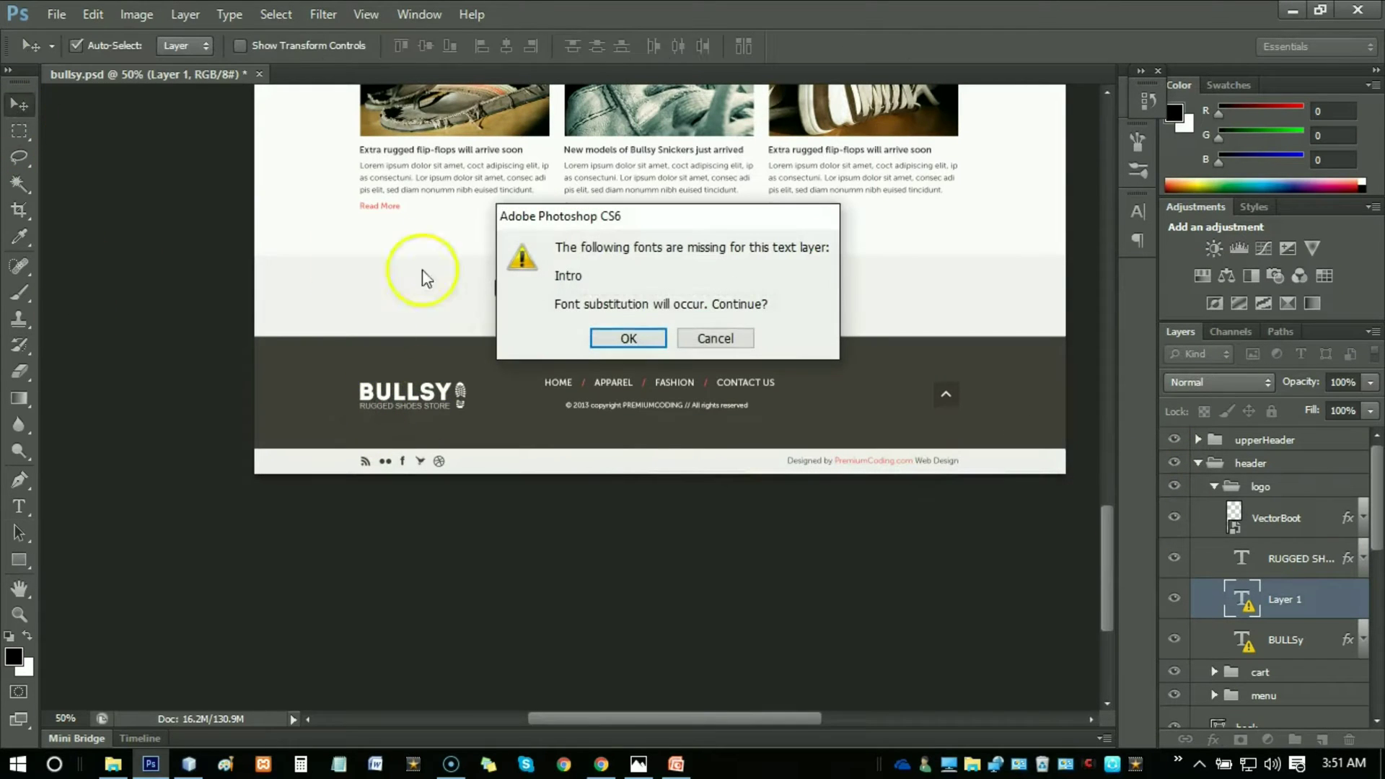
left_click(712, 344)
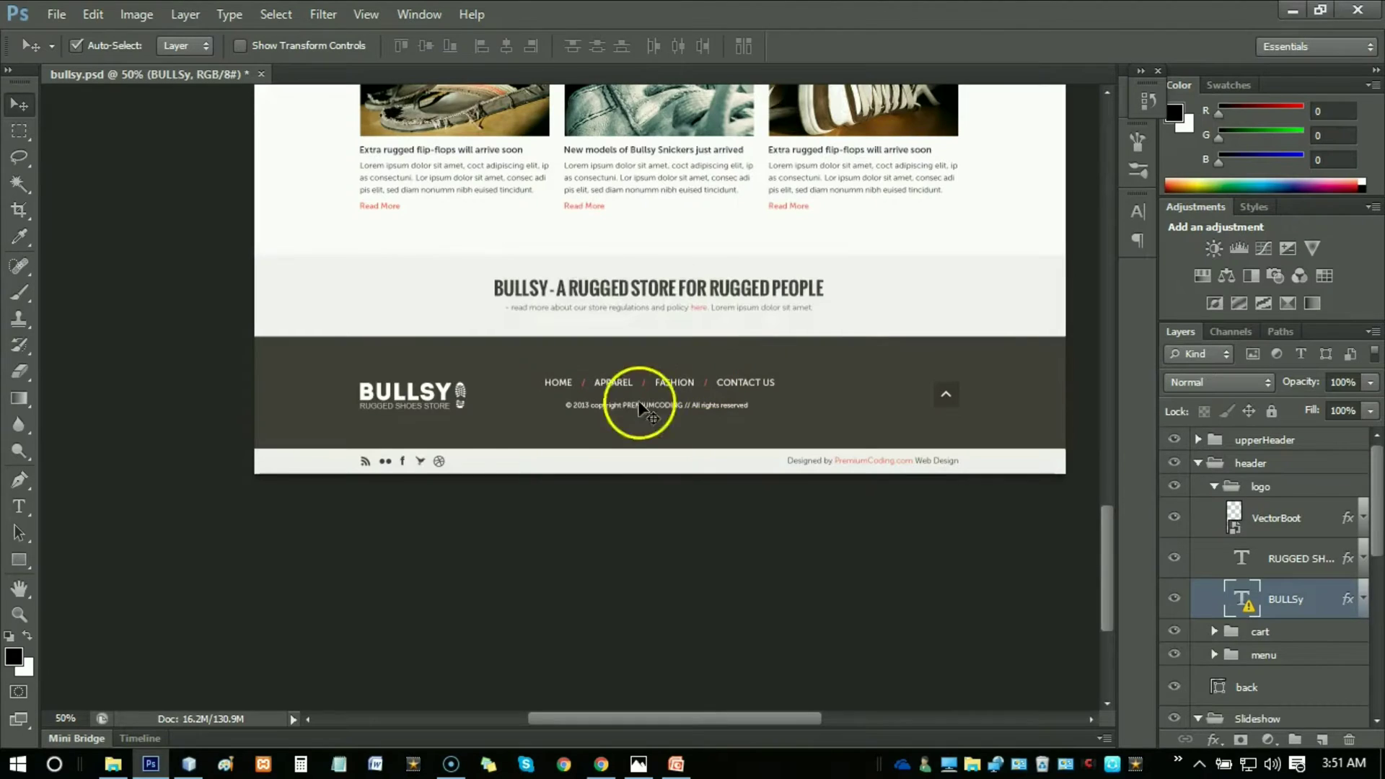
left_click(411, 393)
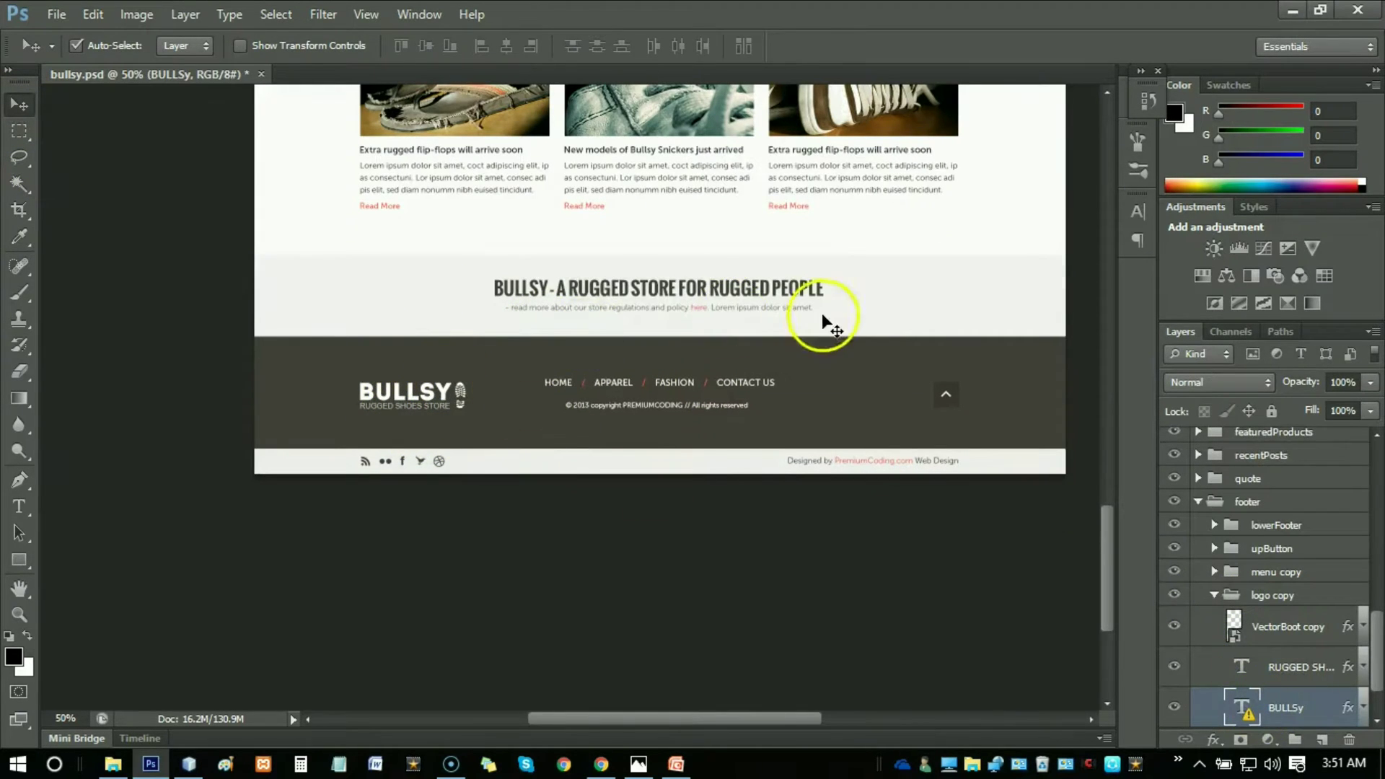
Step: Hide the third, second and first blog post photos
scroll(822, 325, "up", 5)
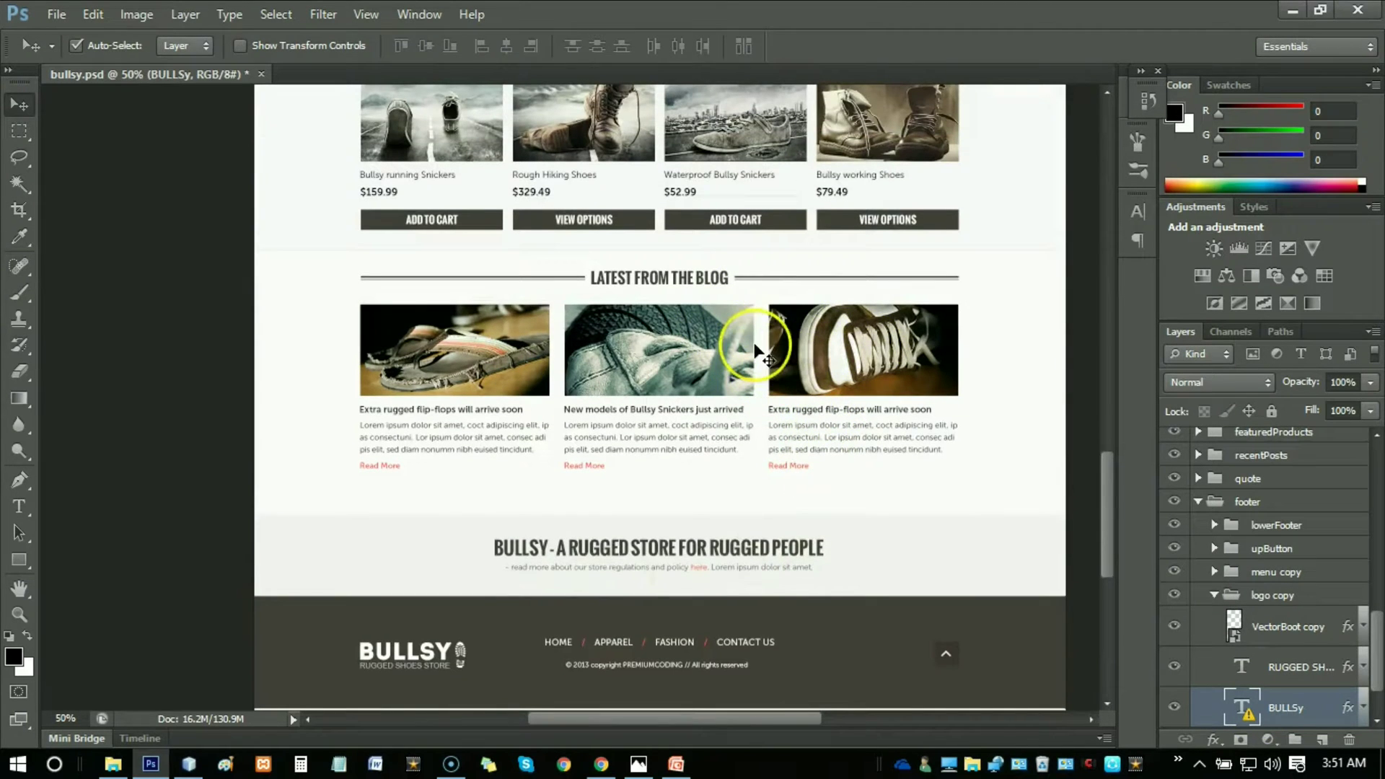
left_click(837, 352)
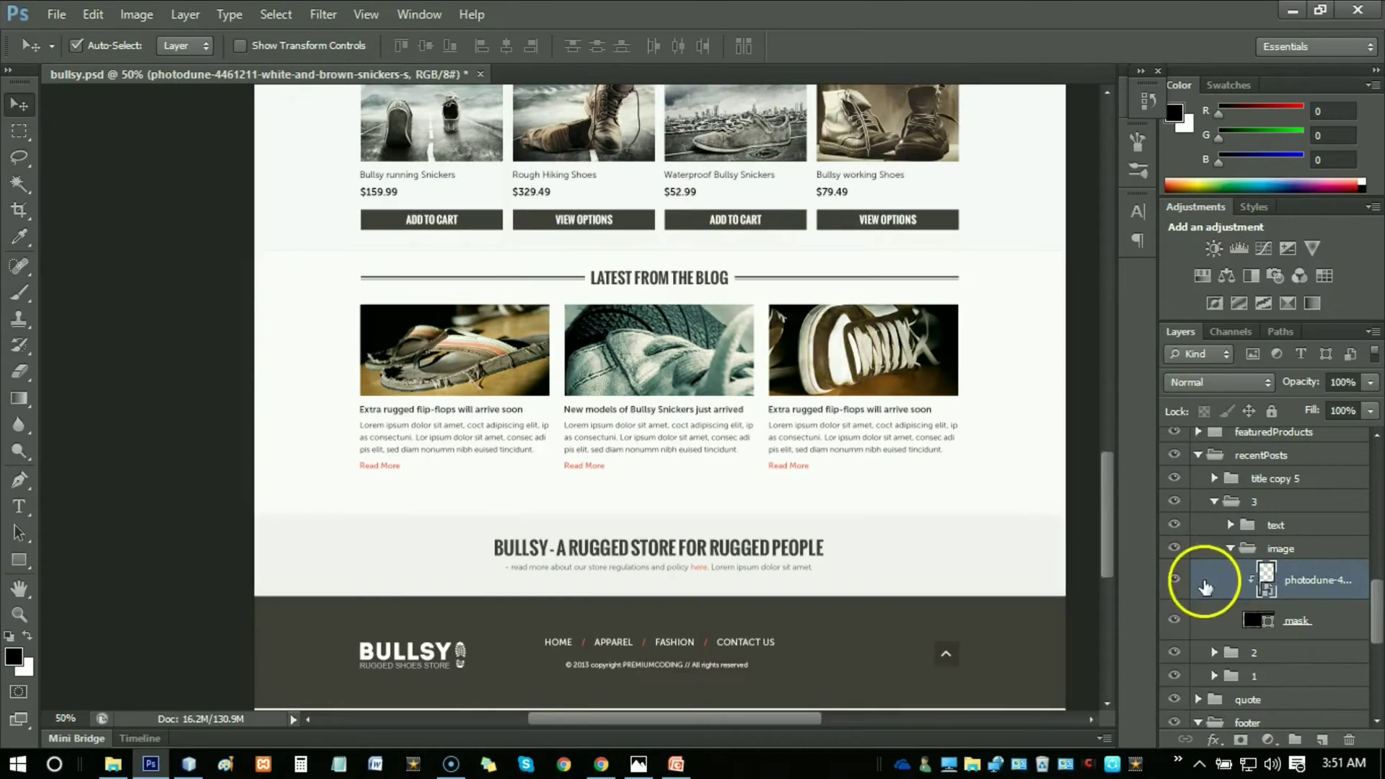
left_click(1174, 579)
left_click(639, 361)
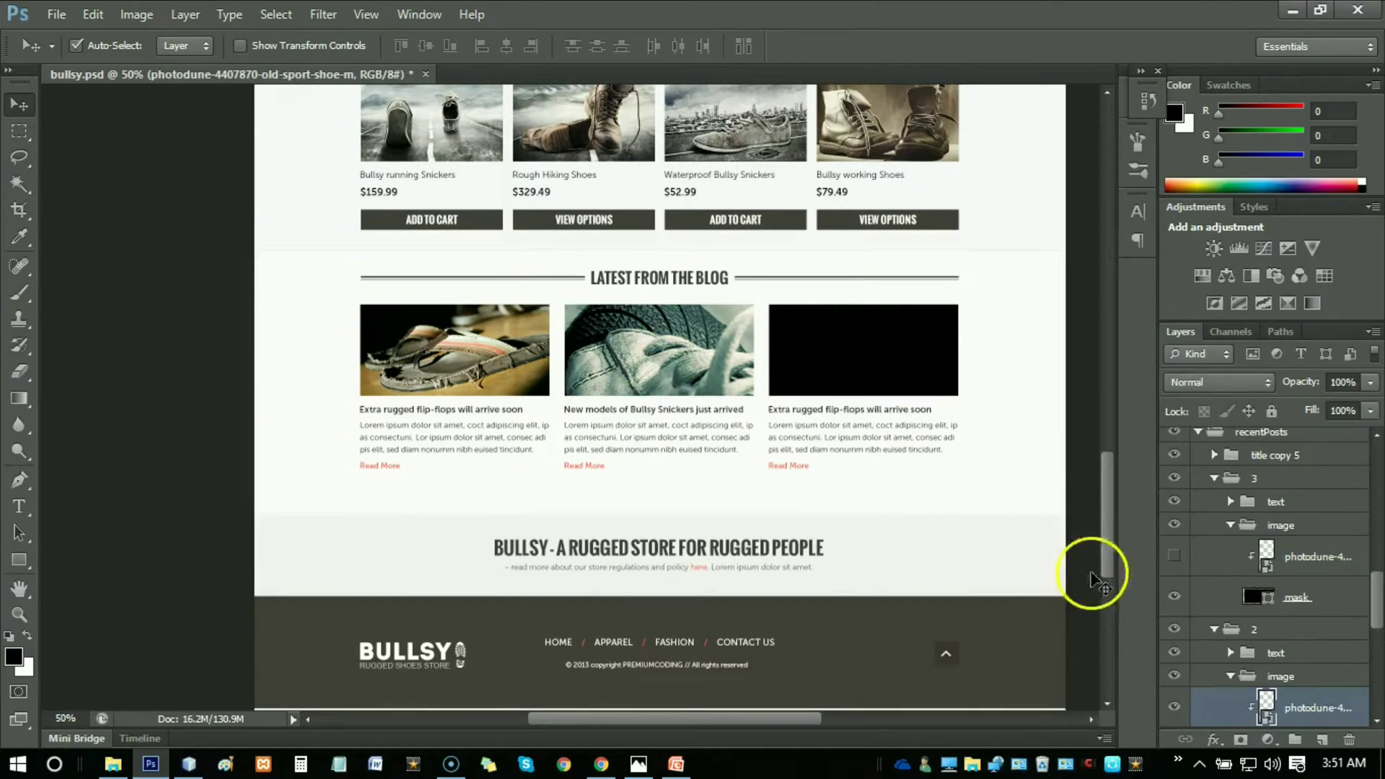
left_click(1175, 705)
left_click(510, 350)
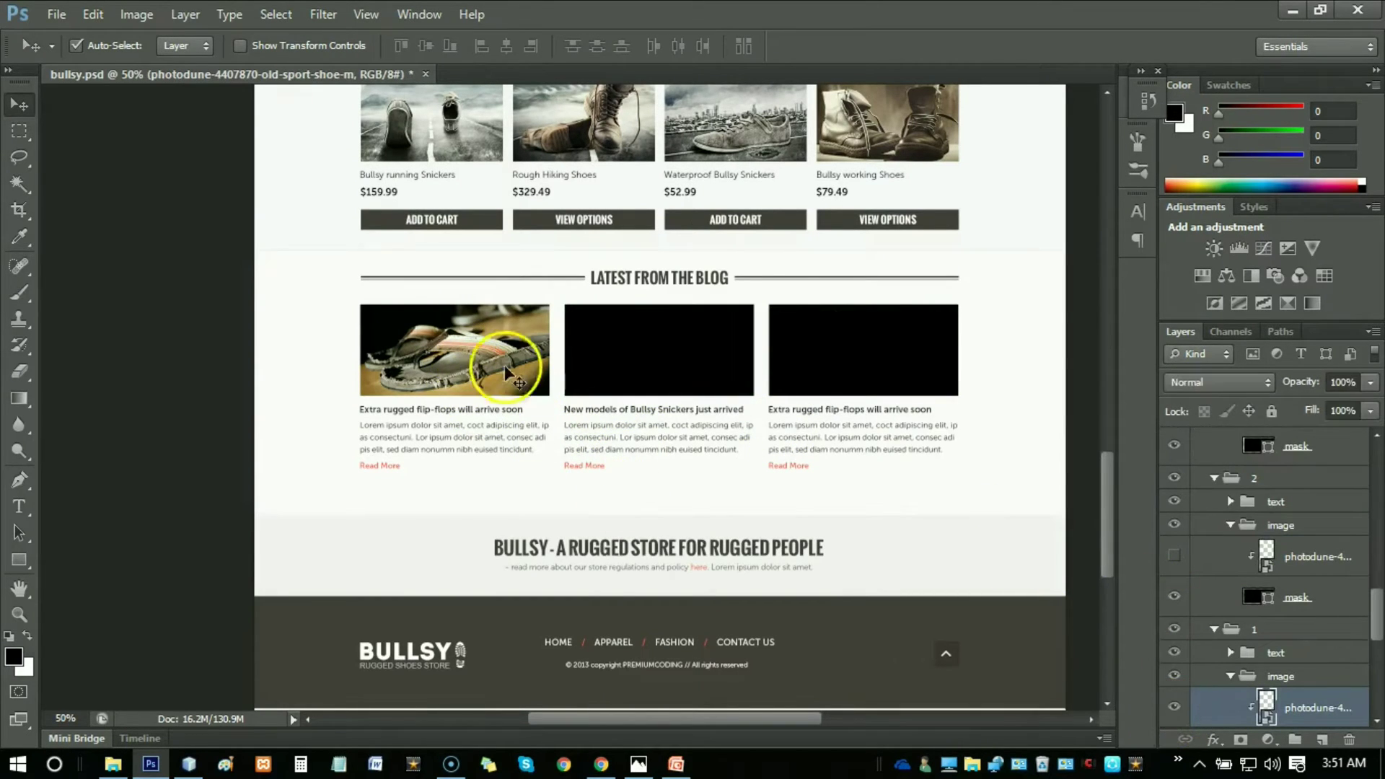
left_click(1174, 707)
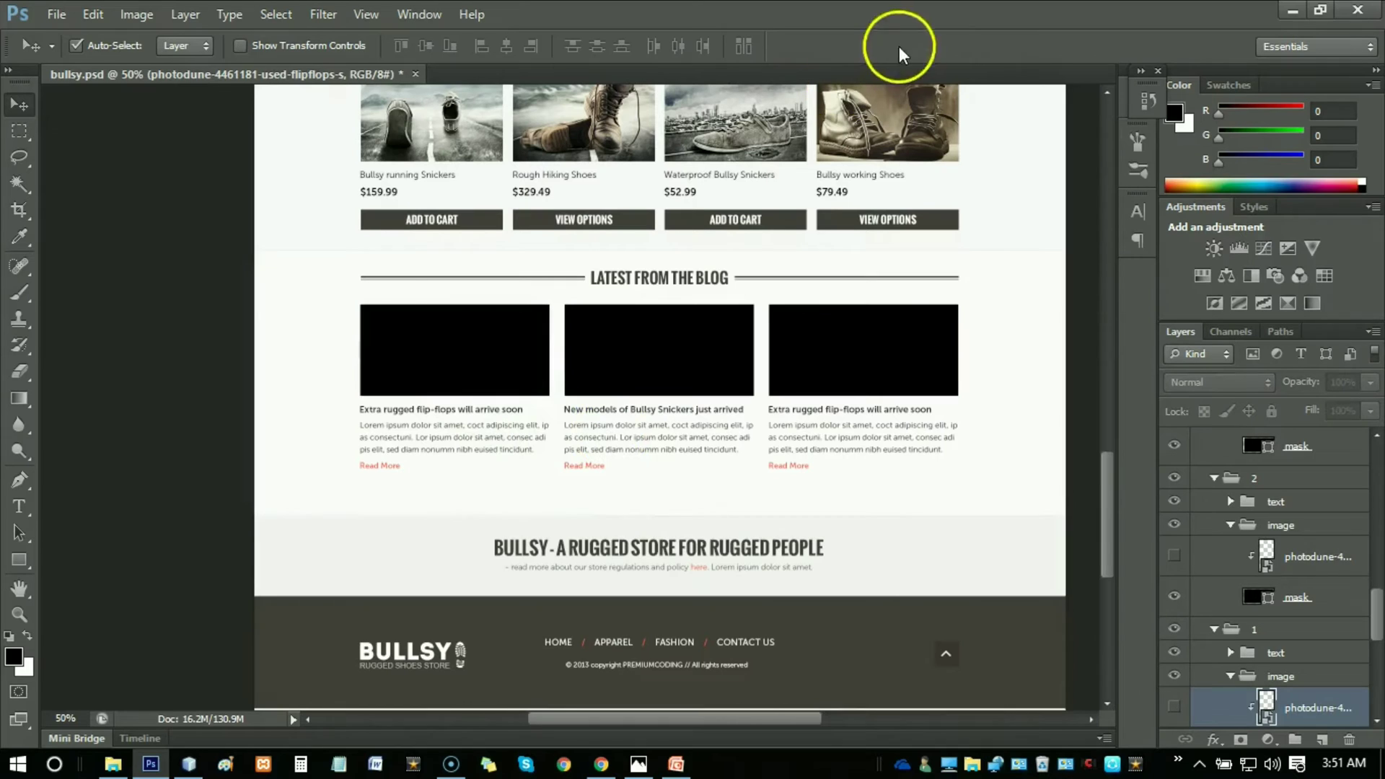
Step: Revert bullsy.psd to its opening snapshot in the History panel
left_click(1148, 100)
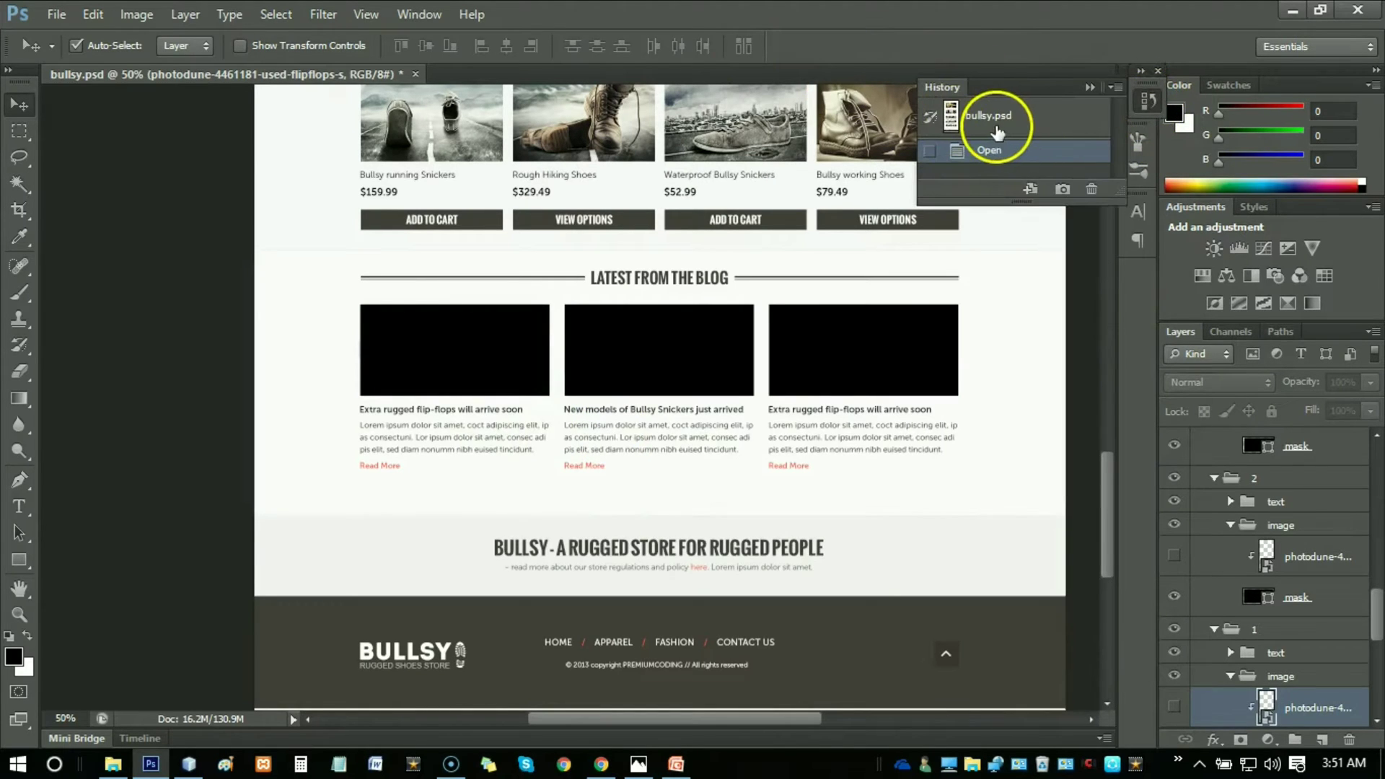
left_click(1147, 101)
left_click(419, 13)
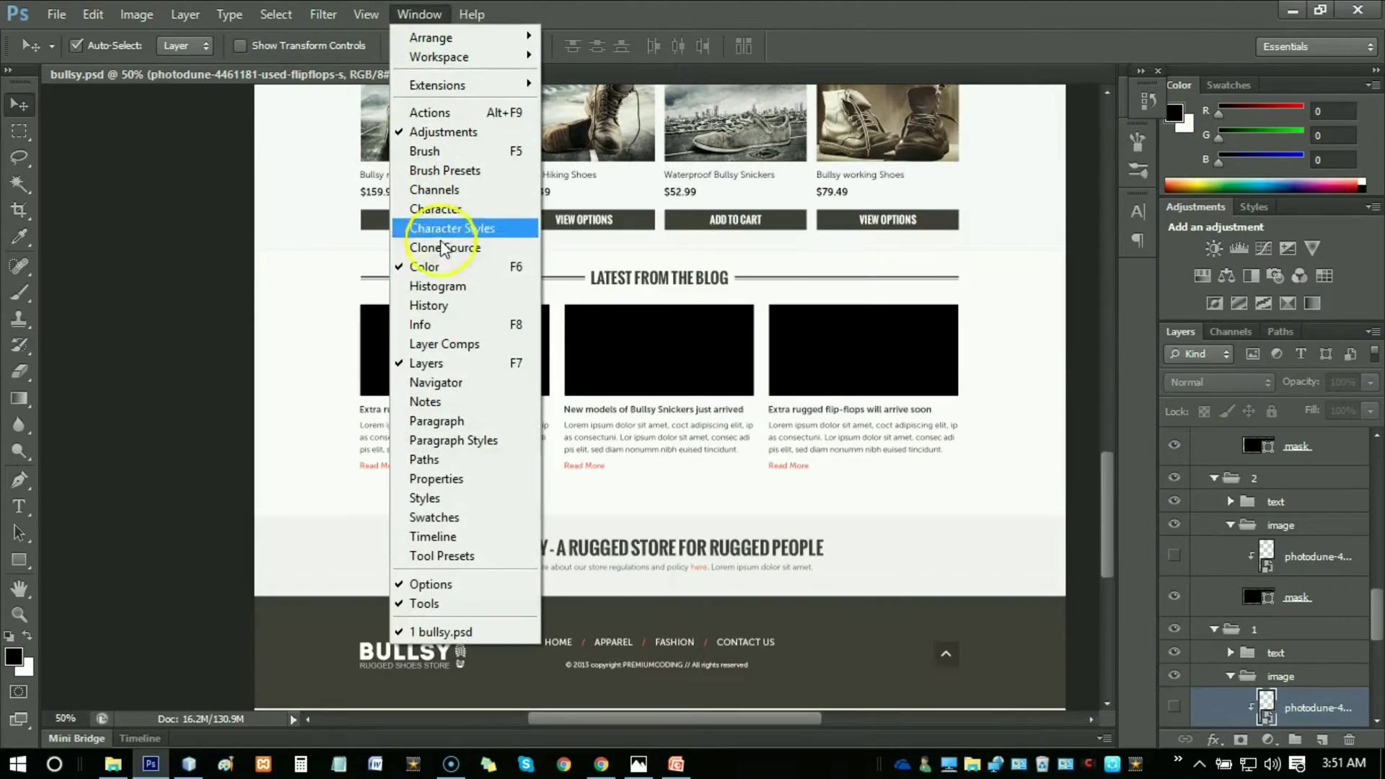
left_click(433, 305)
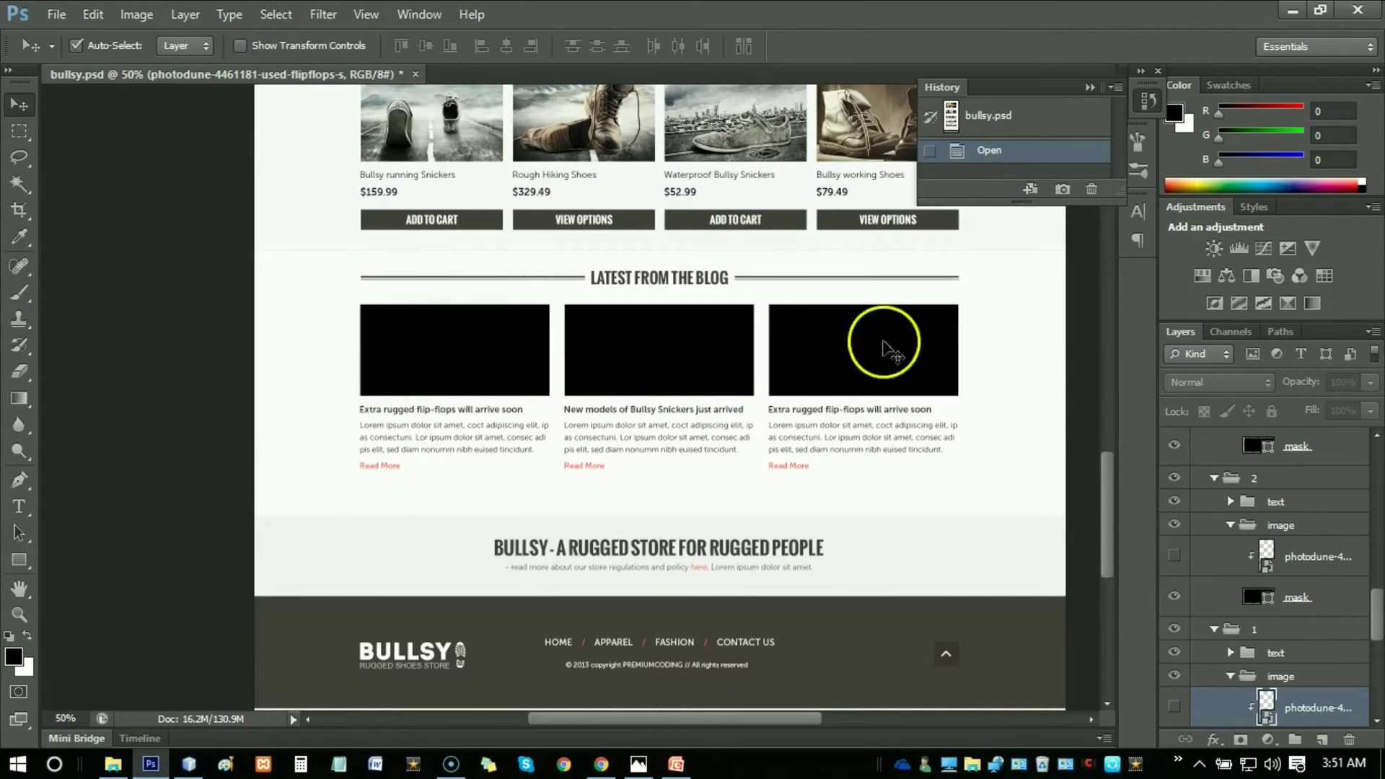
left_click(995, 124)
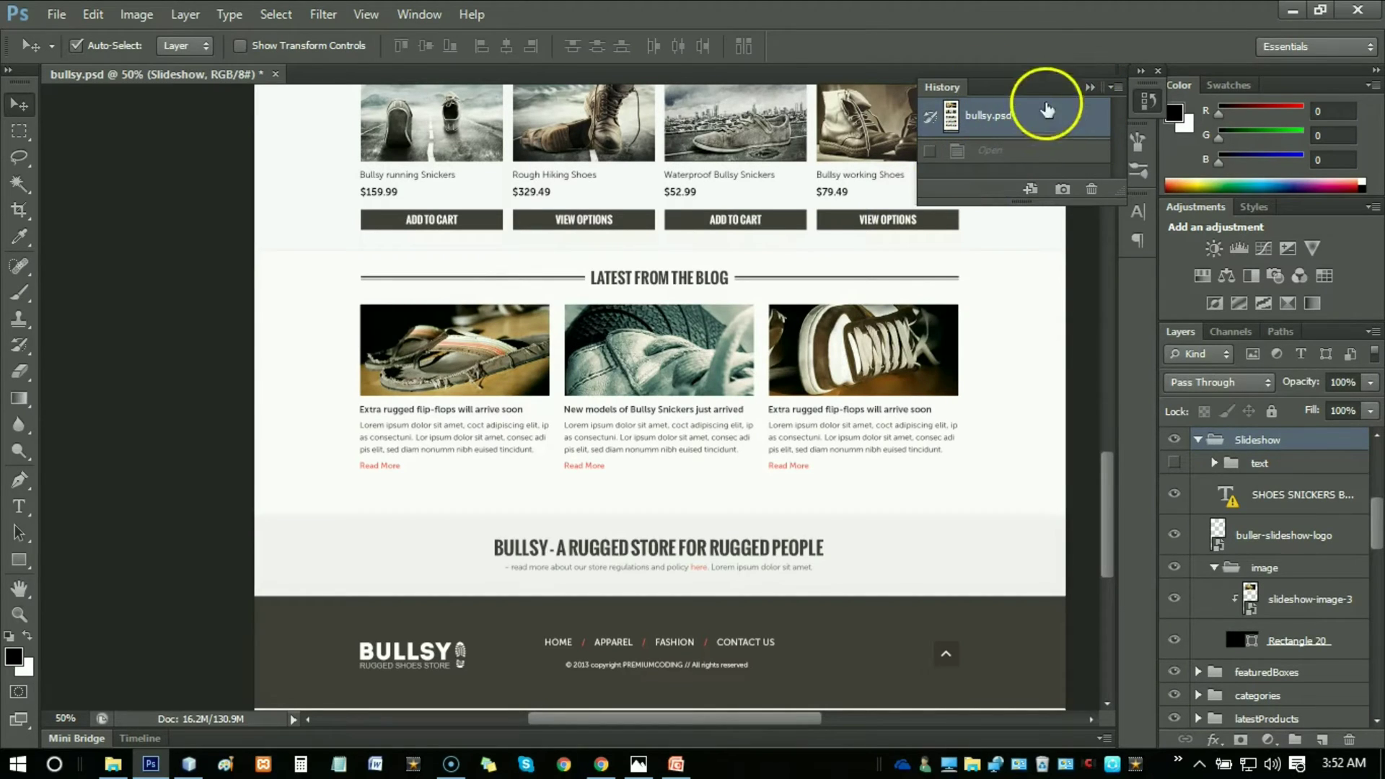
left_click(1148, 101)
Step: Scroll through the restored template, then switch to PowerPoint's 'Intro of Adobe Photoshop' slide
left_click_drag(1106, 469, 1140, 133)
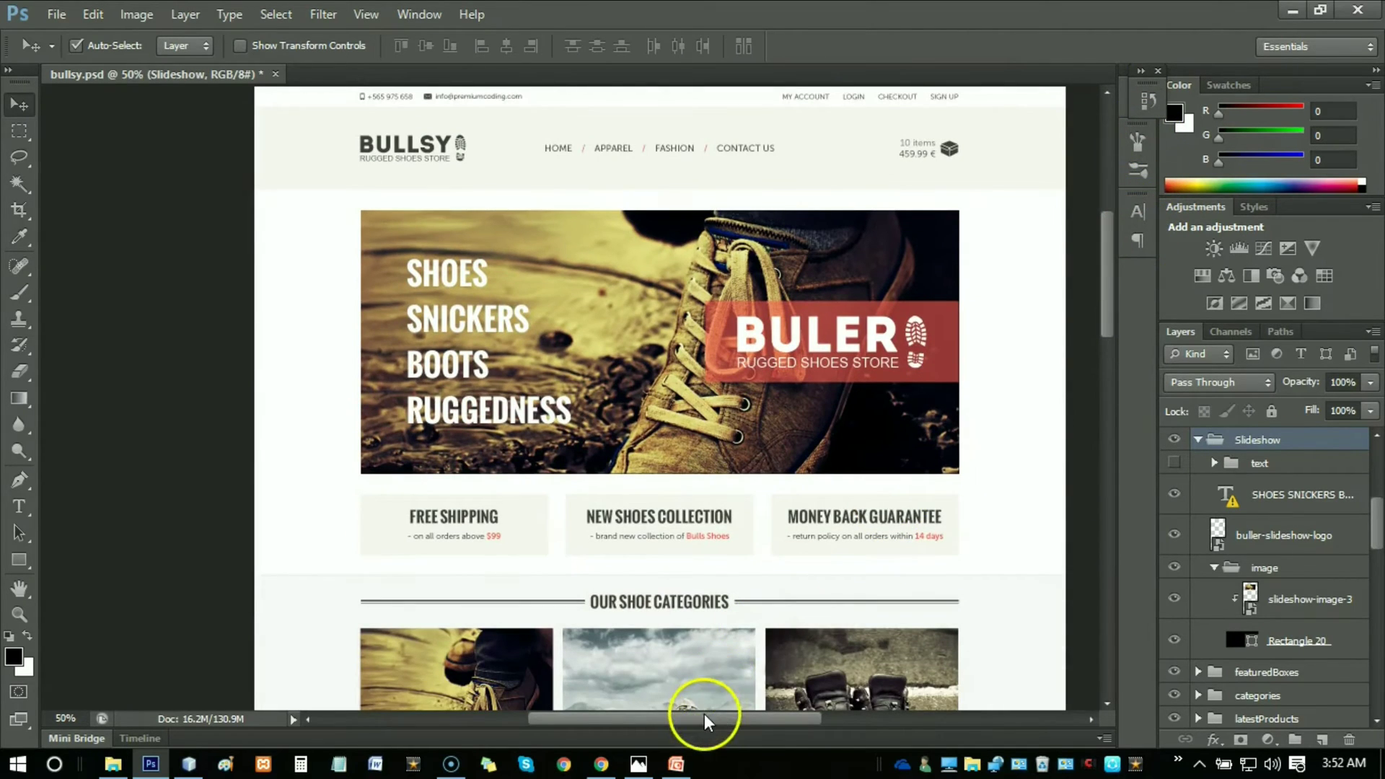
mouse_move(704, 720)
left_mouse_down()
mouse_move(736, 723)
mouse_move(727, 730)
left_mouse_up()
scroll(810, 447, "down", 2)
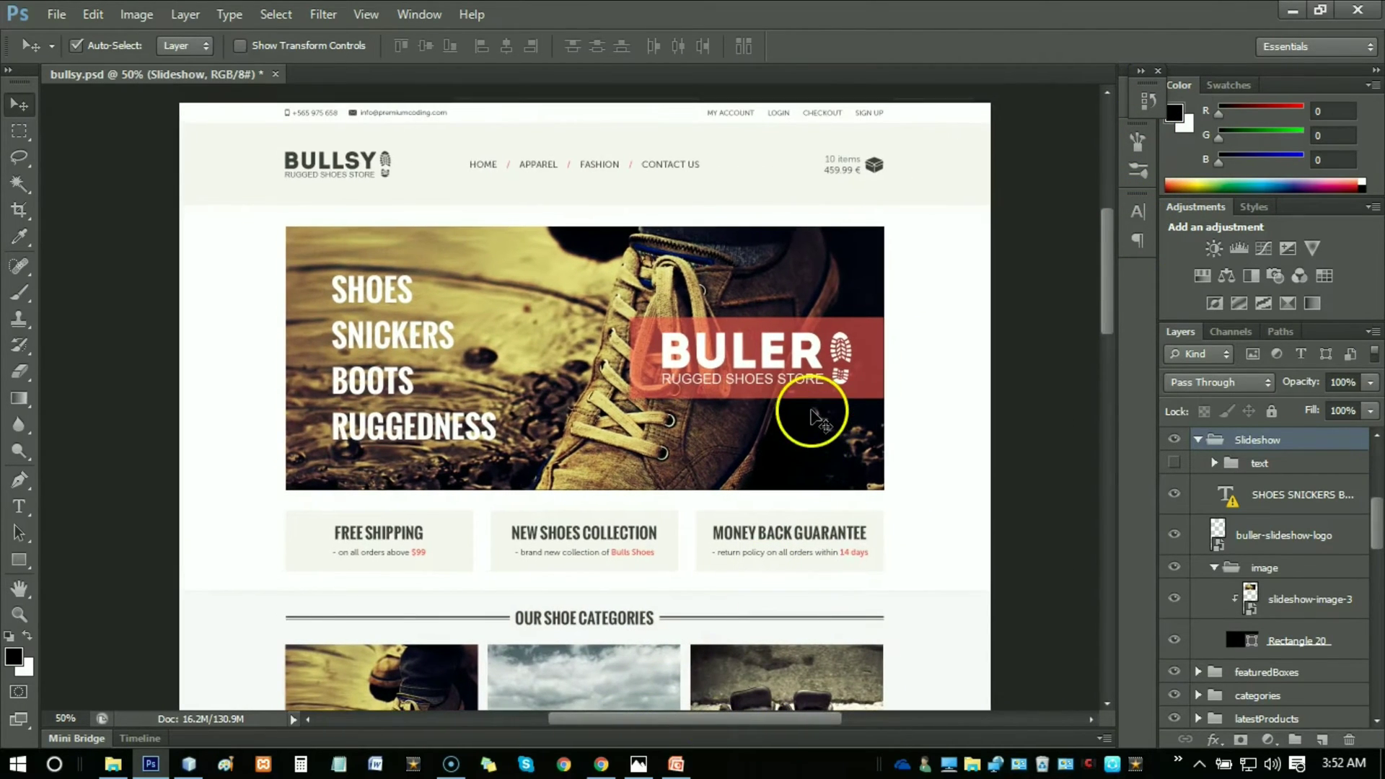
scroll(812, 408, "down", 15)
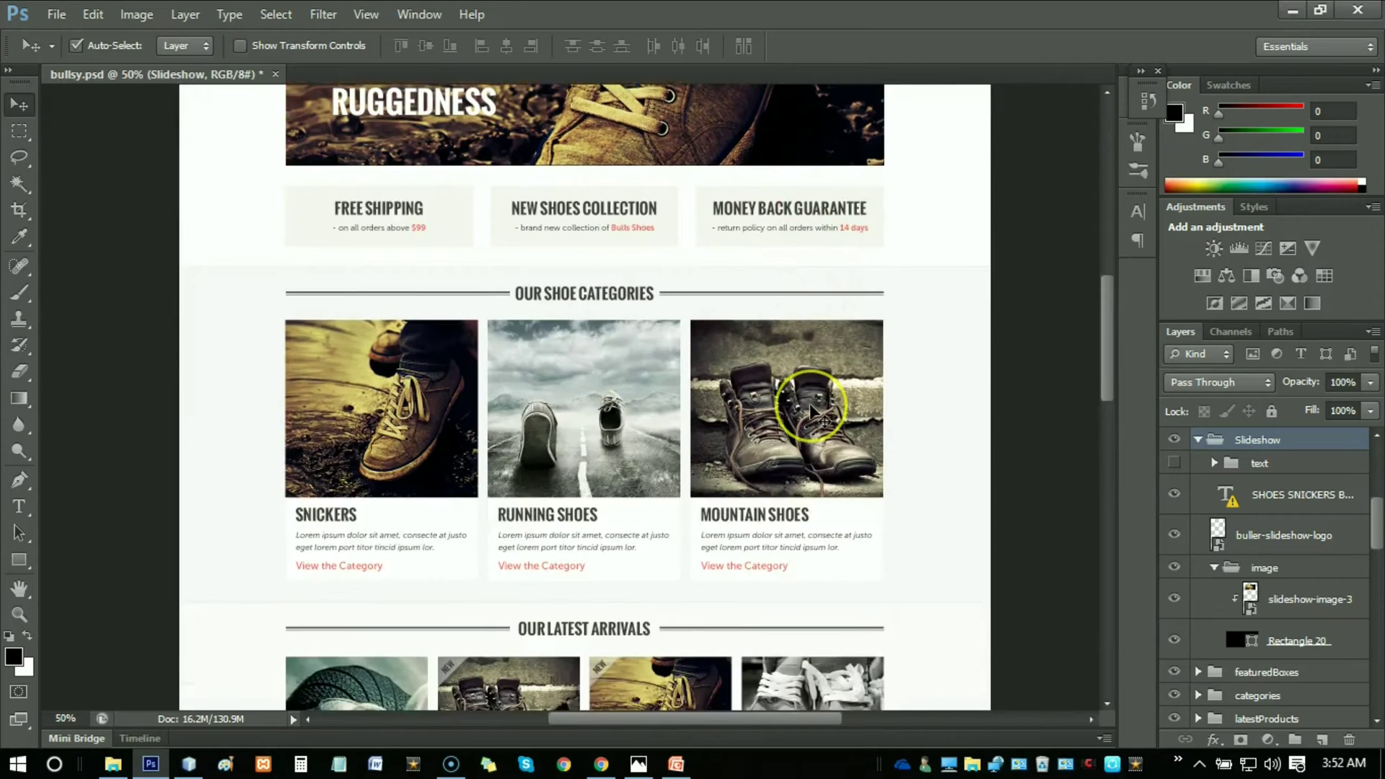
scroll(810, 433, "down", 5)
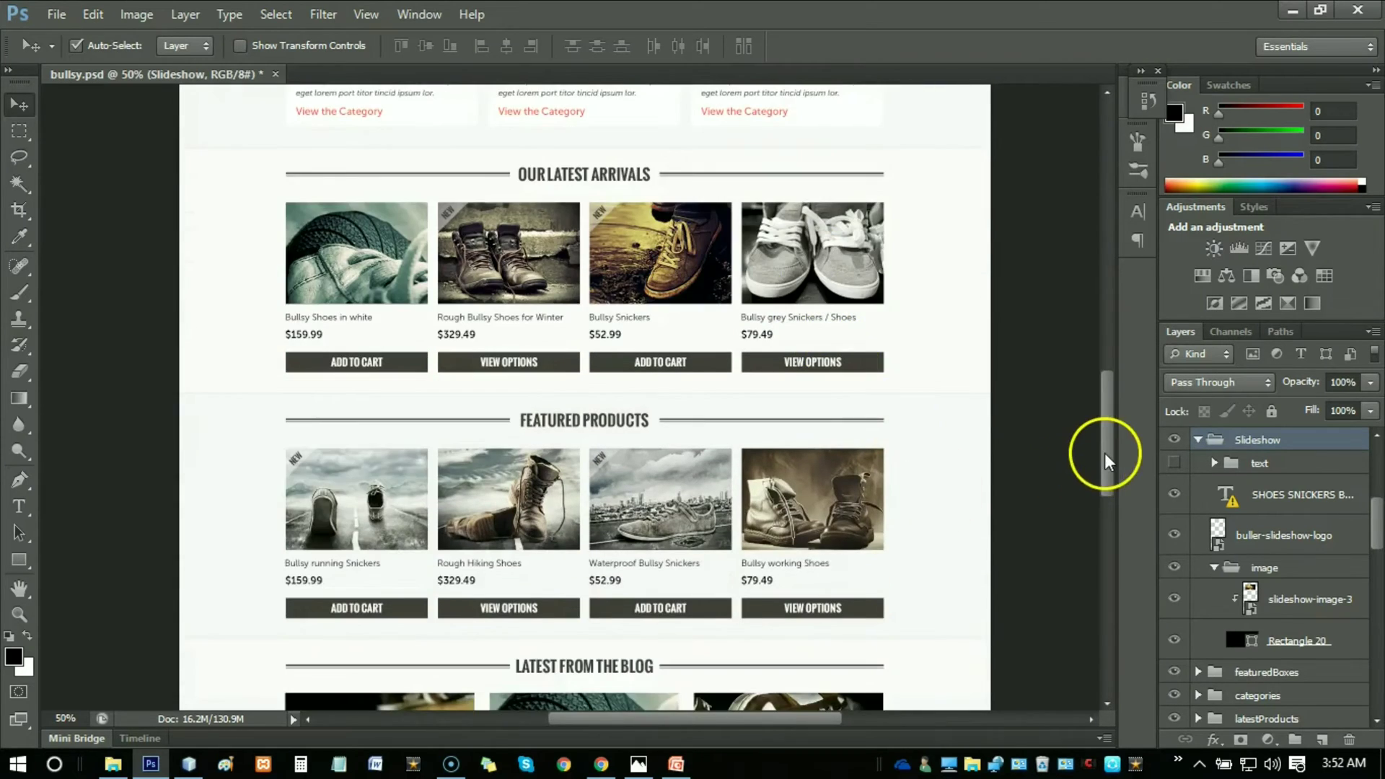
left_click_drag(1105, 461, 1111, 565)
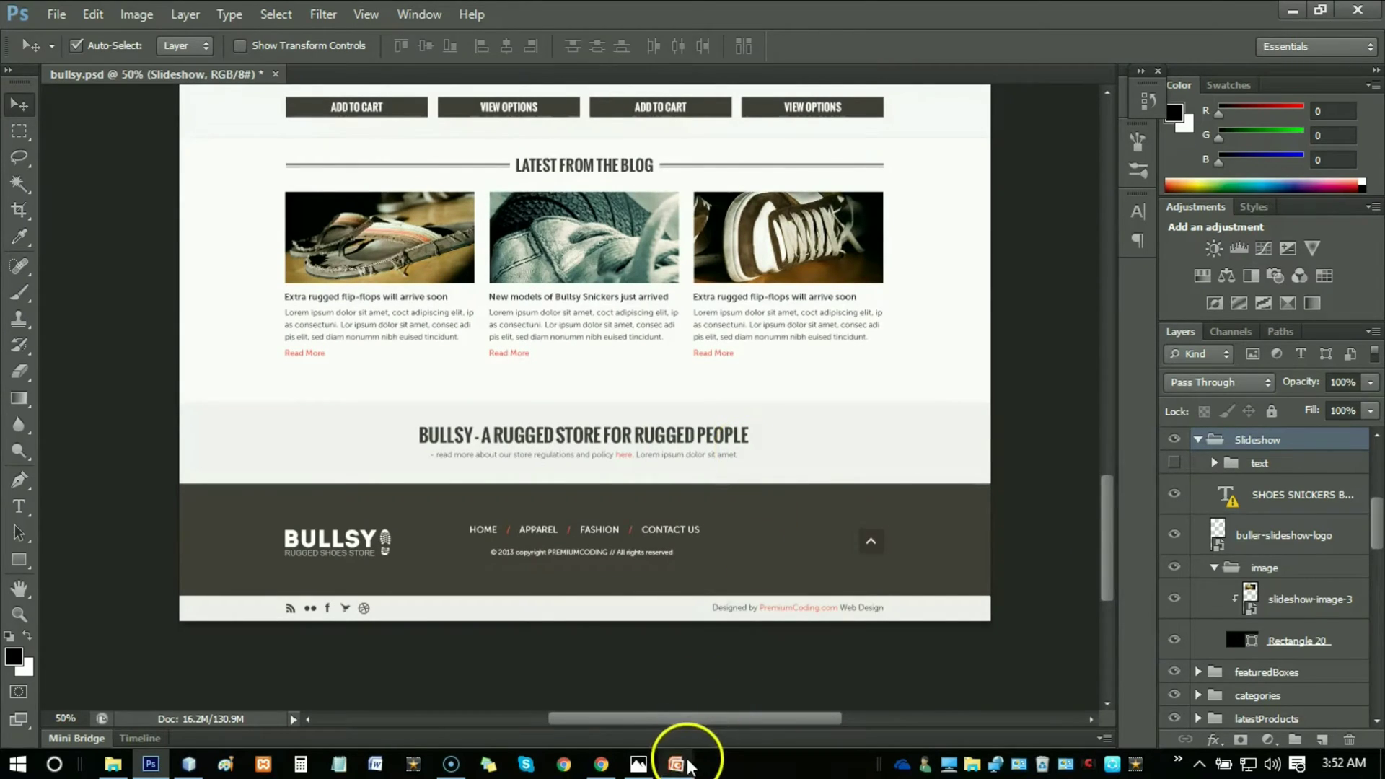
left_click(676, 764)
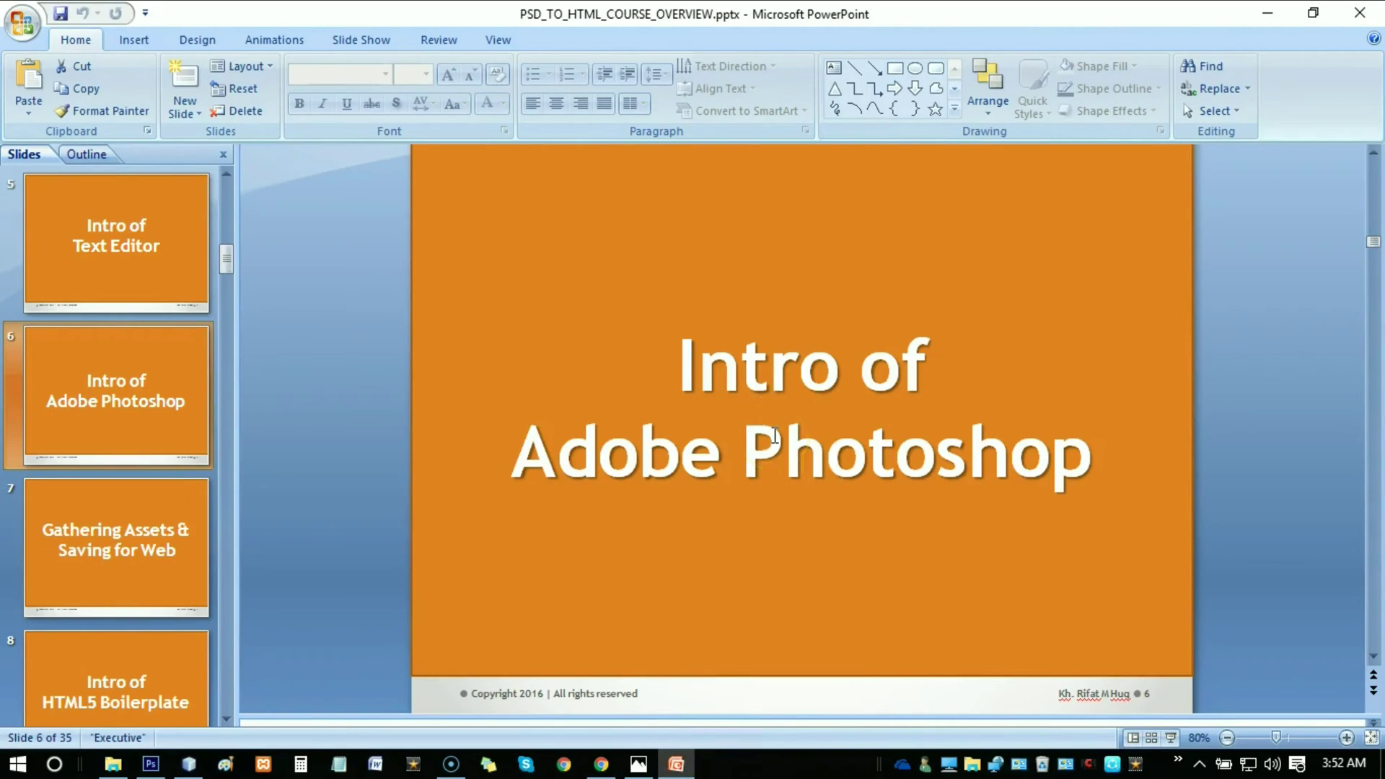